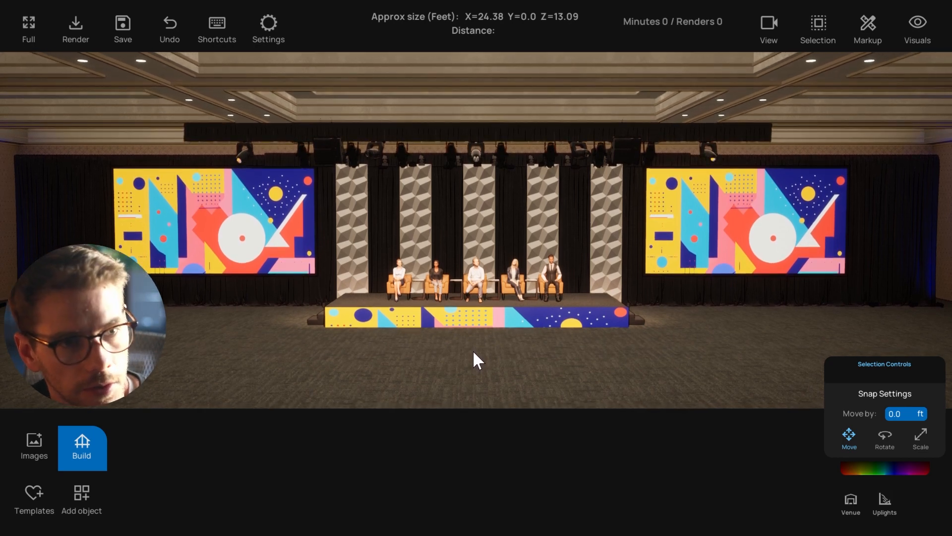
- Examine the stage set, side screens and surrounding ballroom from the audience side
mouse_move(473, 351)
middle_mouse_down()
mouse_move(513, 344)
mouse_move(474, 343)
mouse_move(389, 396)
mouse_move(348, 404)
mouse_move(474, 348)
middle_mouse_up()
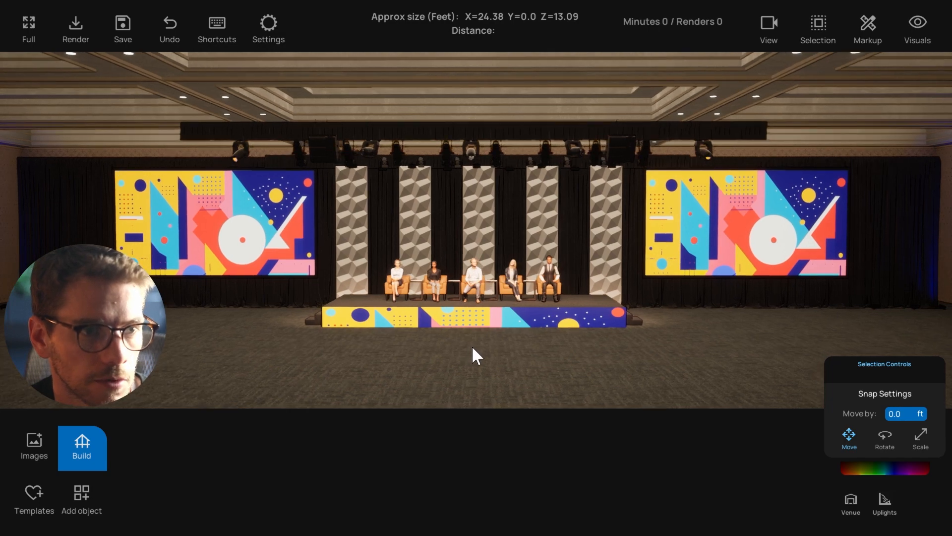
mouse_move(472, 347)
middle_mouse_down()
mouse_move(488, 347)
mouse_move(472, 346)
middle_mouse_up()
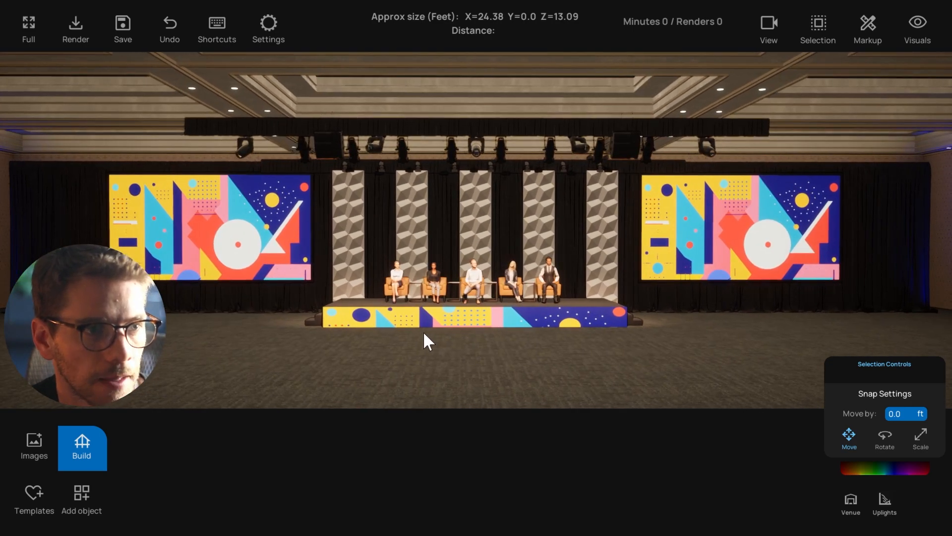
scroll(421, 330, "down", 2)
scroll(421, 331, "down", 3)
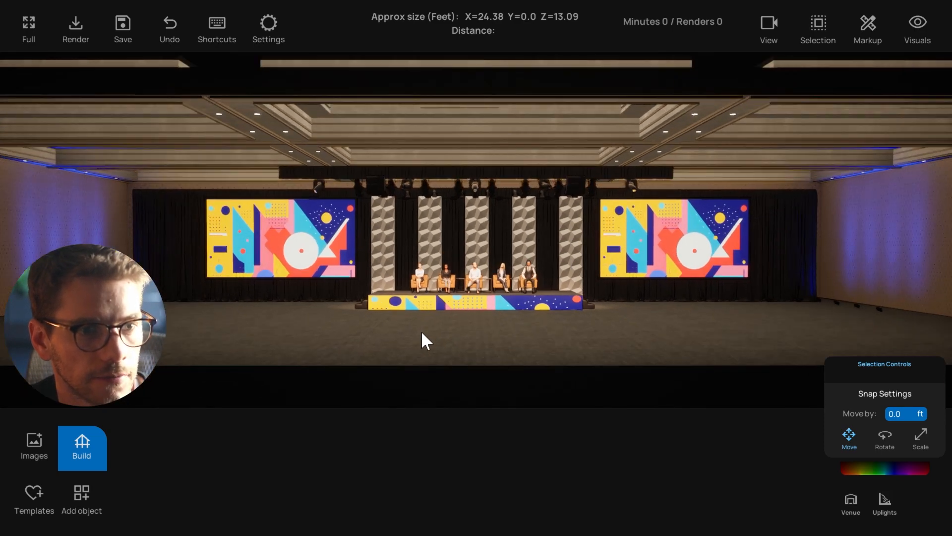
mouse_move(421, 330)
left_mouse_down()
mouse_move(411, 391)
mouse_move(434, 373)
mouse_move(421, 335)
left_mouse_up()
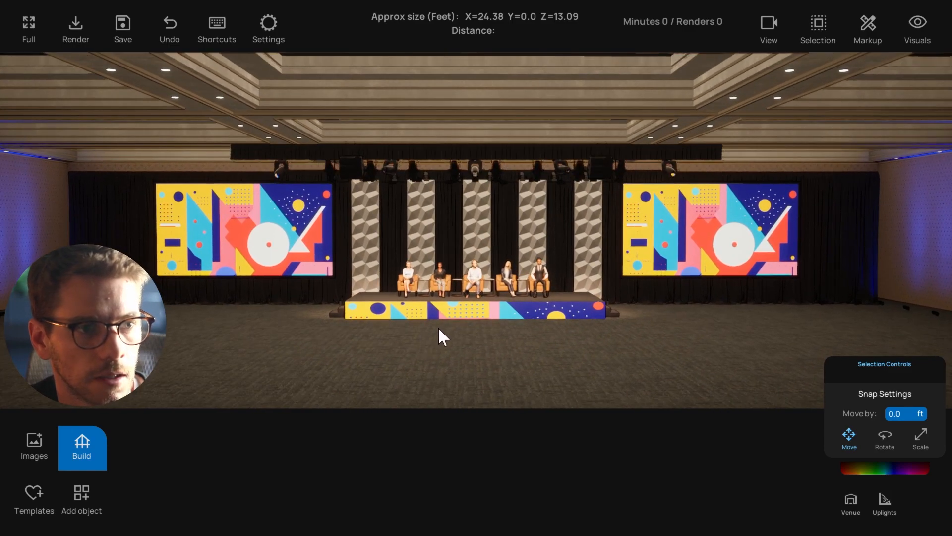
left_click(276, 234)
left_click(430, 350)
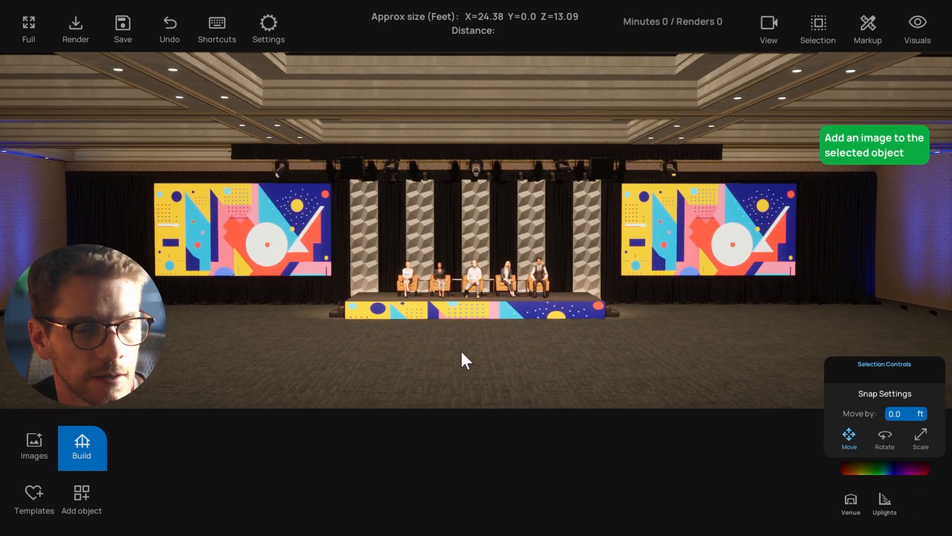
scroll(473, 309, "down", 1)
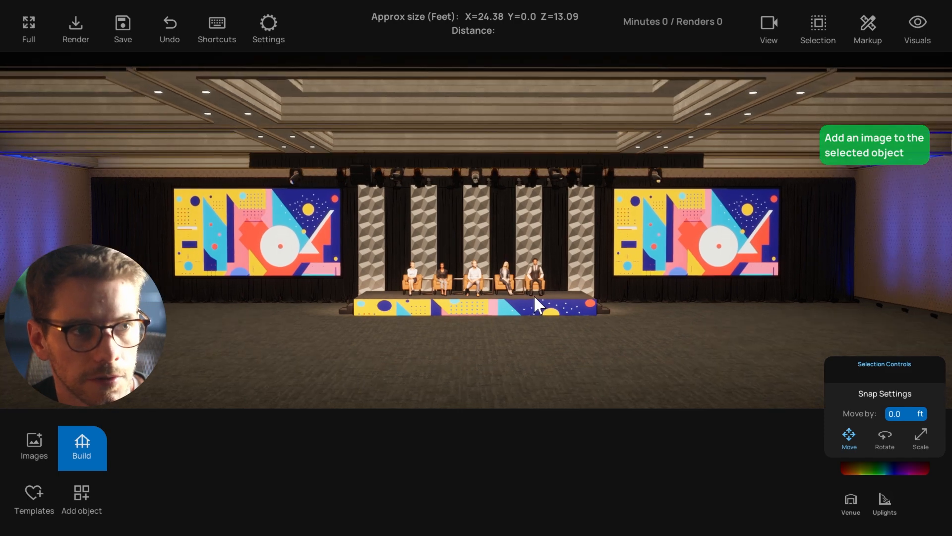
scroll(534, 296, "up", 1)
- Dim the venue's room intensity to a low level so the ballroom is darker around the stage
left_click(852, 501)
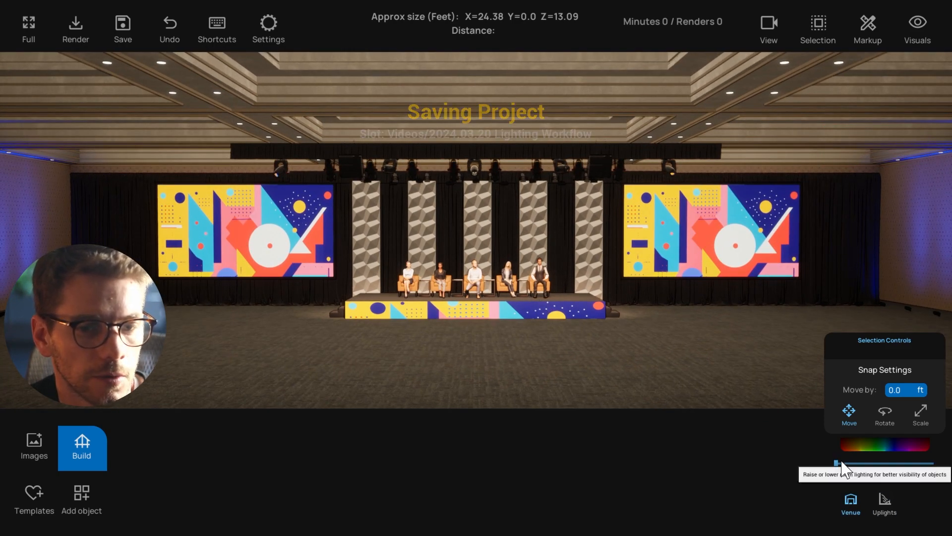
left_click_drag(837, 463, 838, 462)
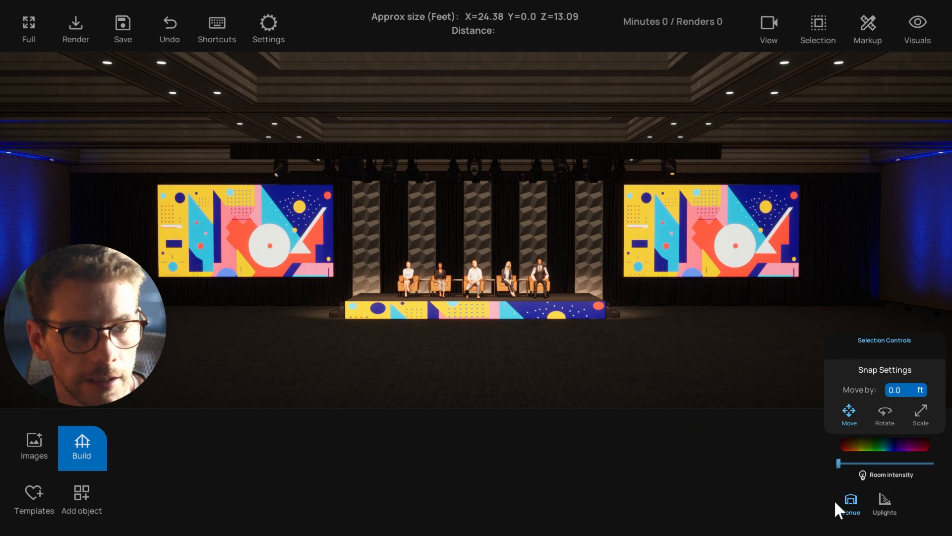
left_click(852, 500)
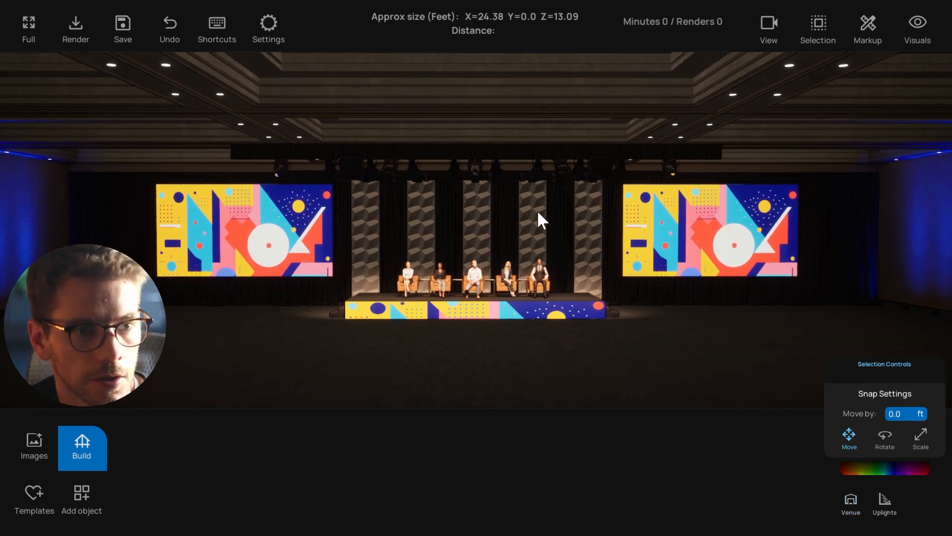
- Turn the selection intensity of the eight grouped front-truss stage lights all the way down
left_click(537, 176)
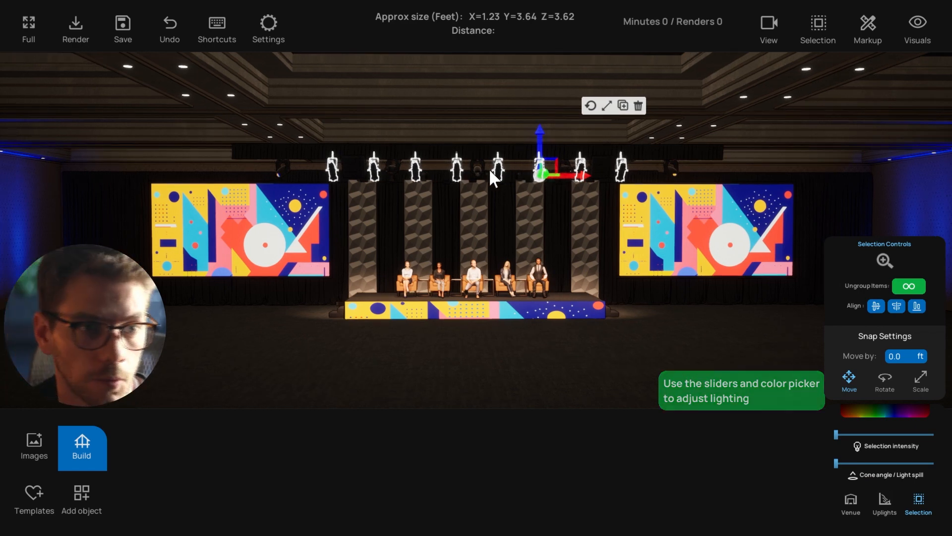
scroll(614, 305, "up", 2)
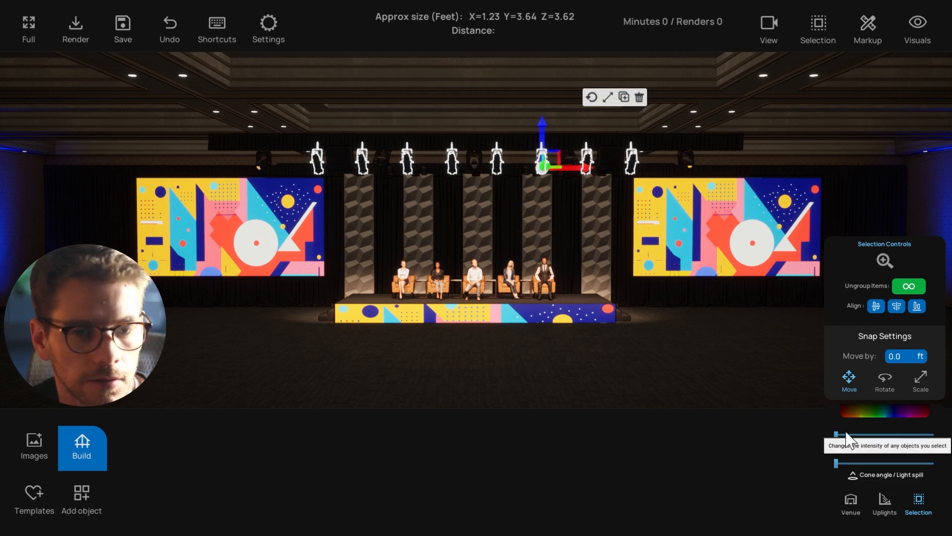
left_click_drag(838, 434, 833, 435)
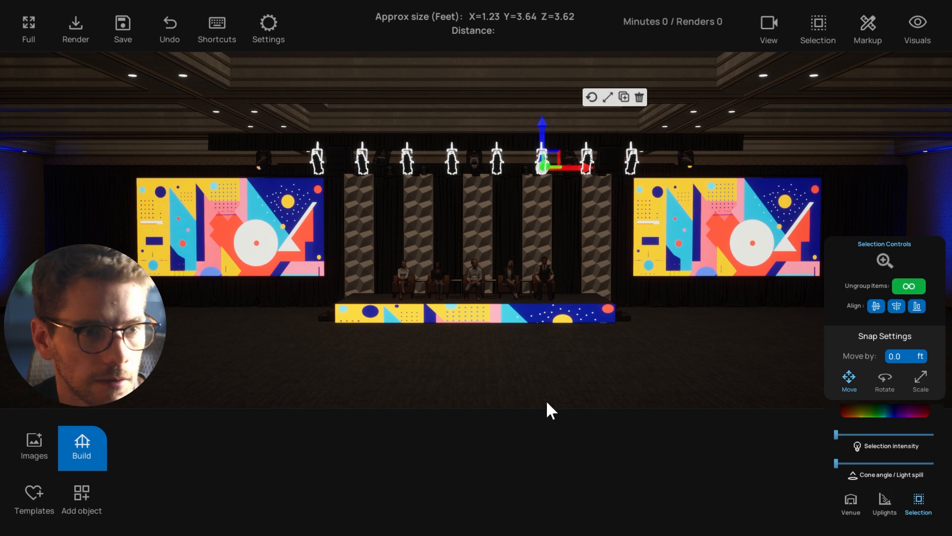
- Measure the distance from the stage's front edge to the front lighting truss in the top-down plan
mouse_move(547, 403)
middle_mouse_down()
mouse_move(557, 401)
mouse_move(537, 400)
middle_mouse_up()
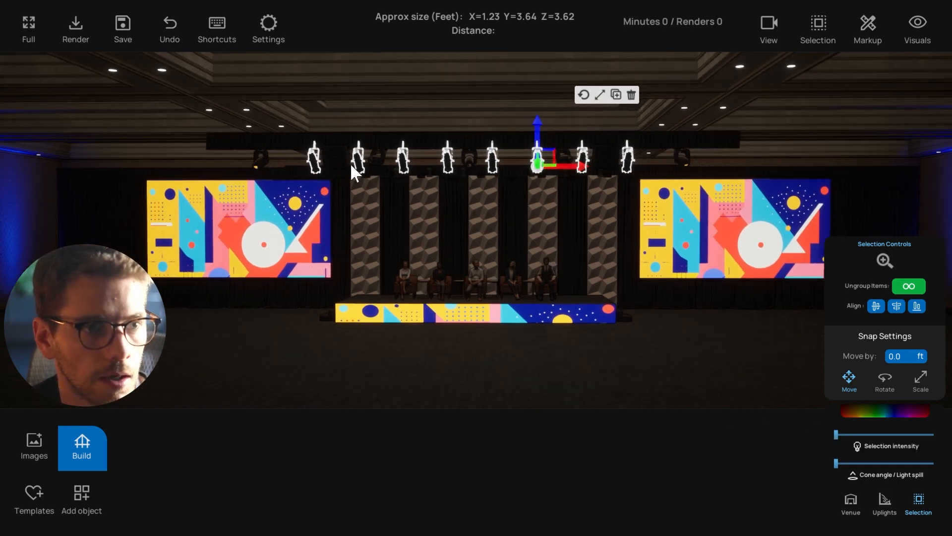
middle_click_drag(351, 165, 375, 172)
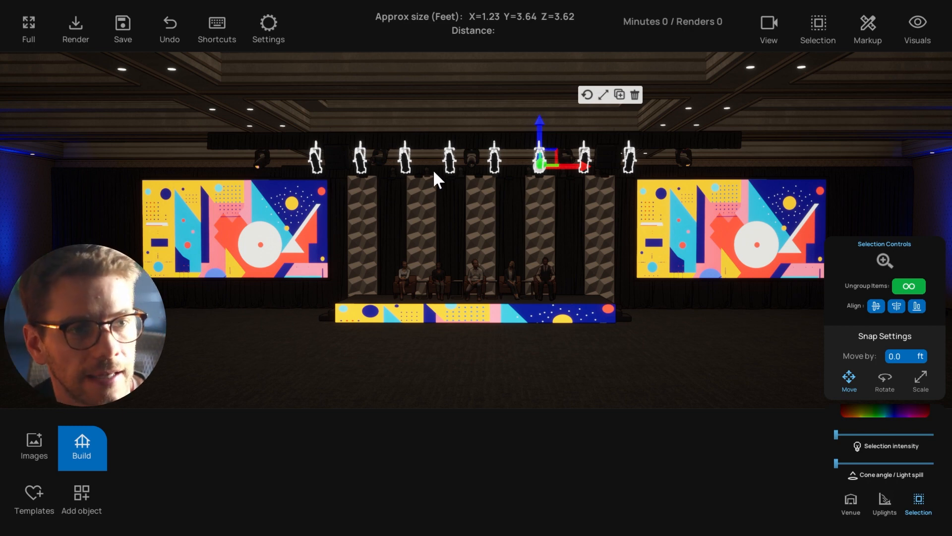
middle_click_drag(371, 169, 387, 173)
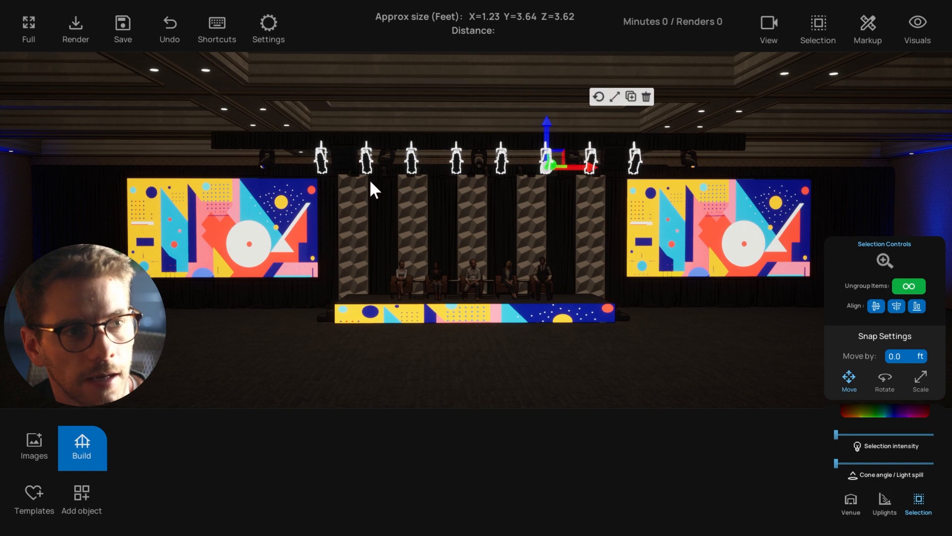
middle_click_drag(392, 159, 691, 196)
key("t")
scroll(575, 264, "up", 2)
key("s")
left_click(410, 266)
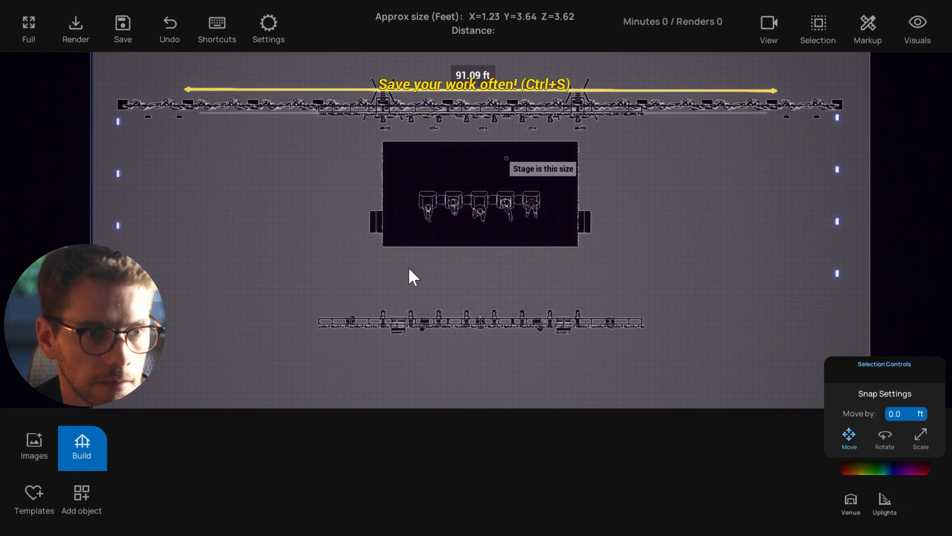
left_click(390, 247)
left_click_drag(384, 262, 386, 325)
left_click(465, 249)
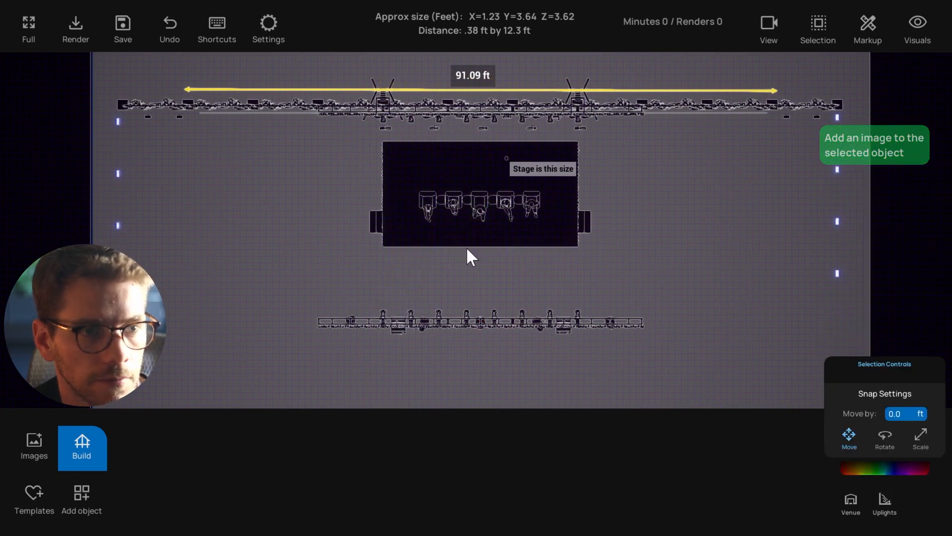
- Examine how the grouped front-truss lights are positioned relative to the stage and panelists, seen from the front
key("f")
scroll(449, 259, "down", 4)
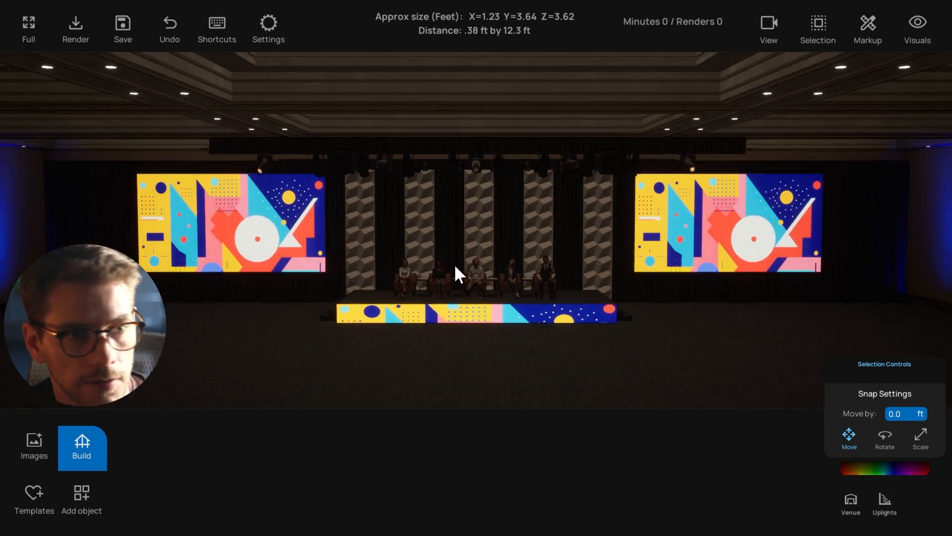
scroll(455, 261, "up", 1)
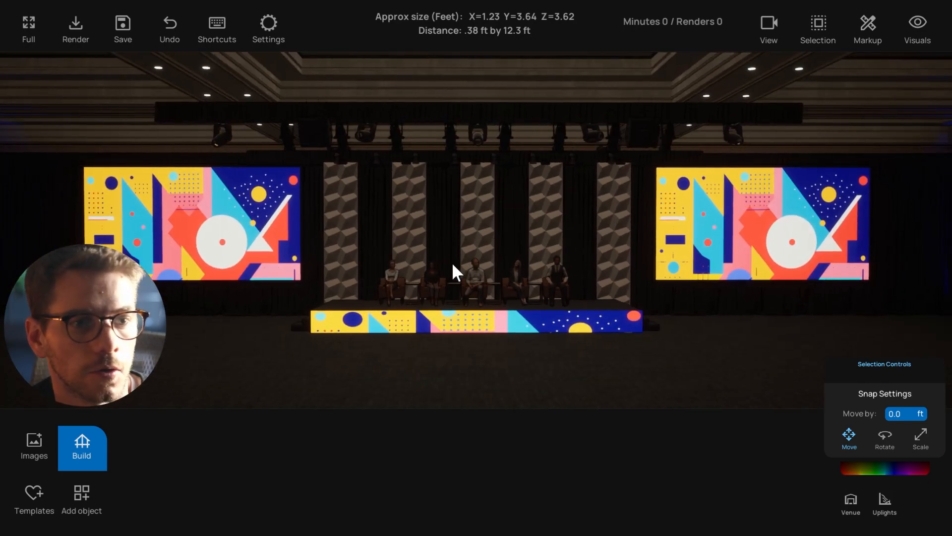
middle_click_drag(507, 127, 408, 156)
scroll(675, 351, "down", 5)
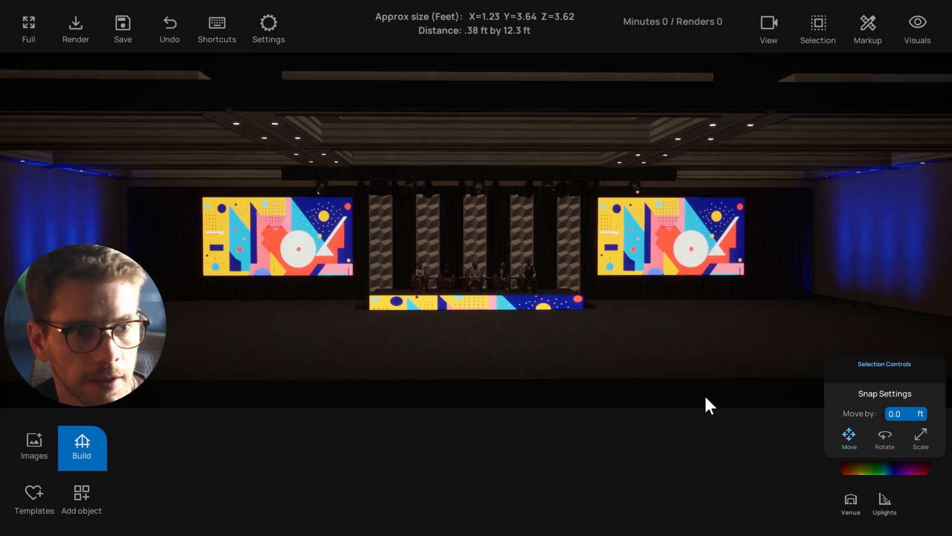
scroll(500, 338, "up", 4)
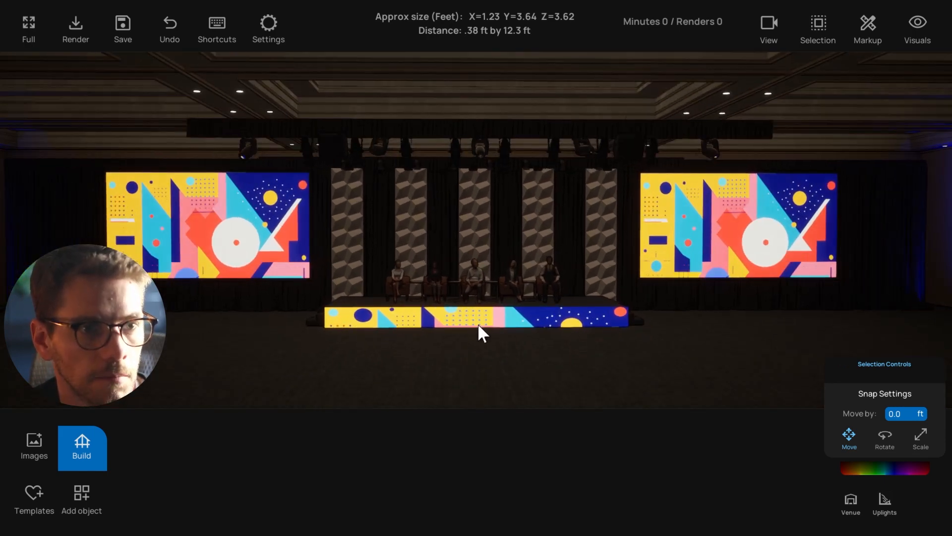
middle_click_drag(571, 151, 508, 237)
left_click(534, 154)
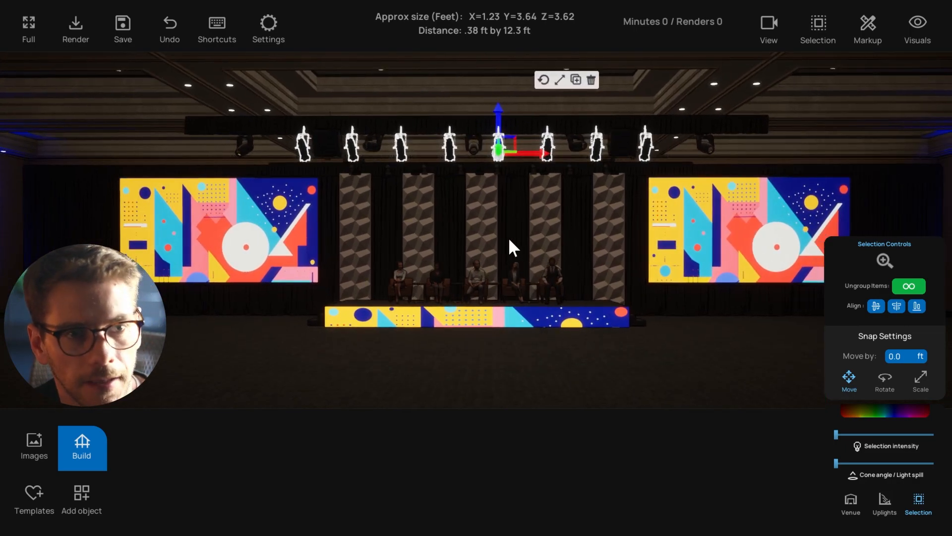
middle_click_drag(461, 207, 406, 270)
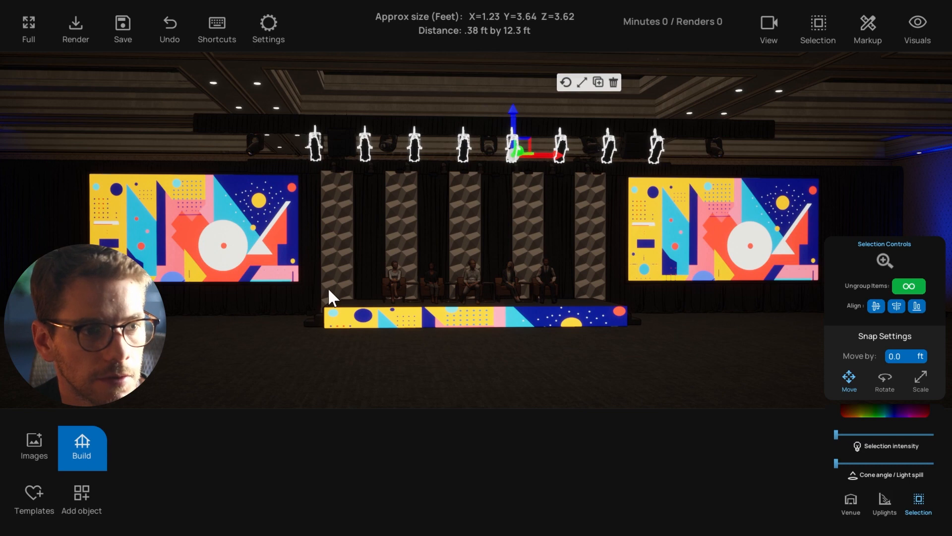
middle_click_drag(375, 184, 270, 299)
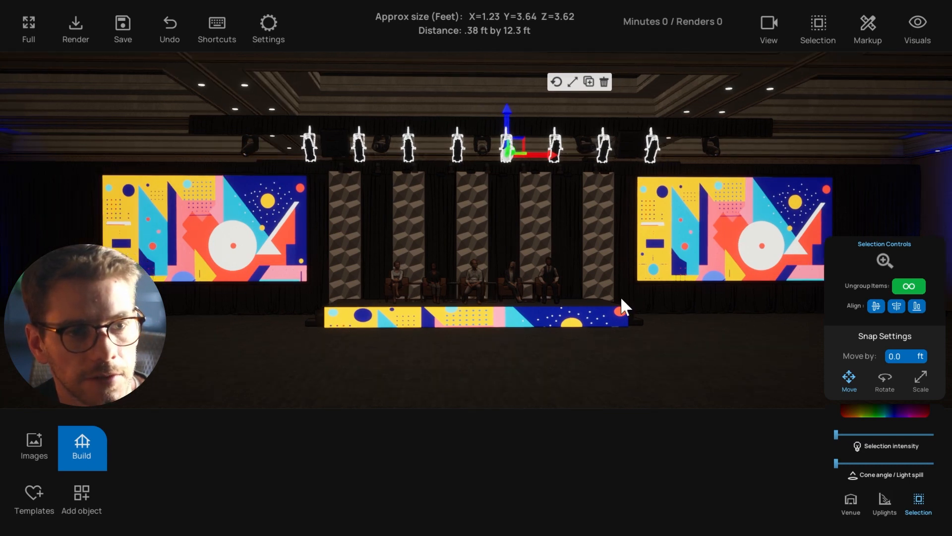
middle_click_drag(620, 296, 558, 178)
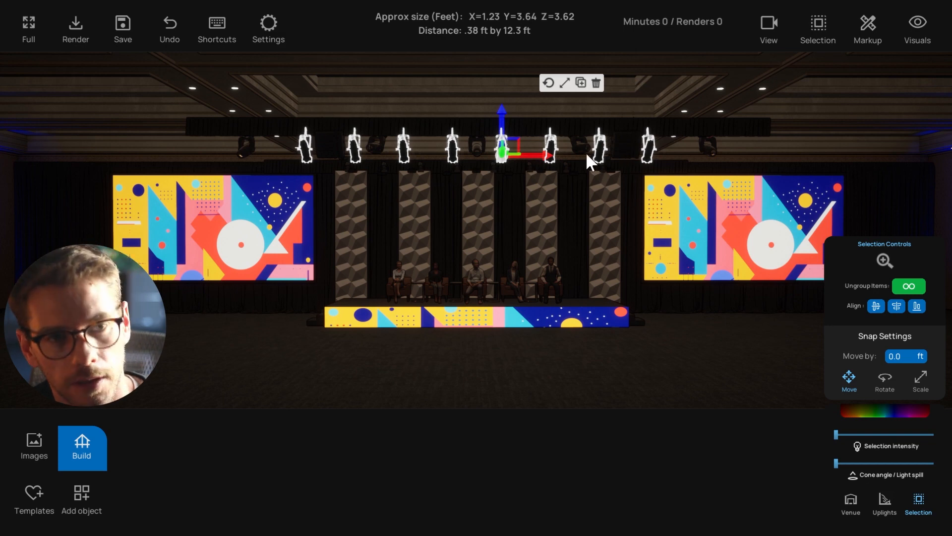
middle_click_drag(570, 213, 498, 320)
- Measure the stage's width along its back edge in the top-down plan
key("t")
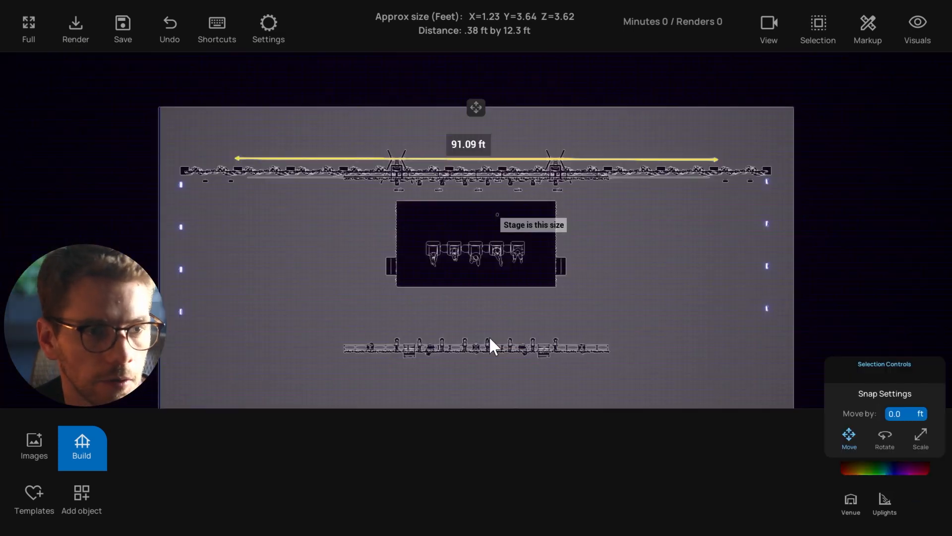
scroll(496, 283, "up", 3)
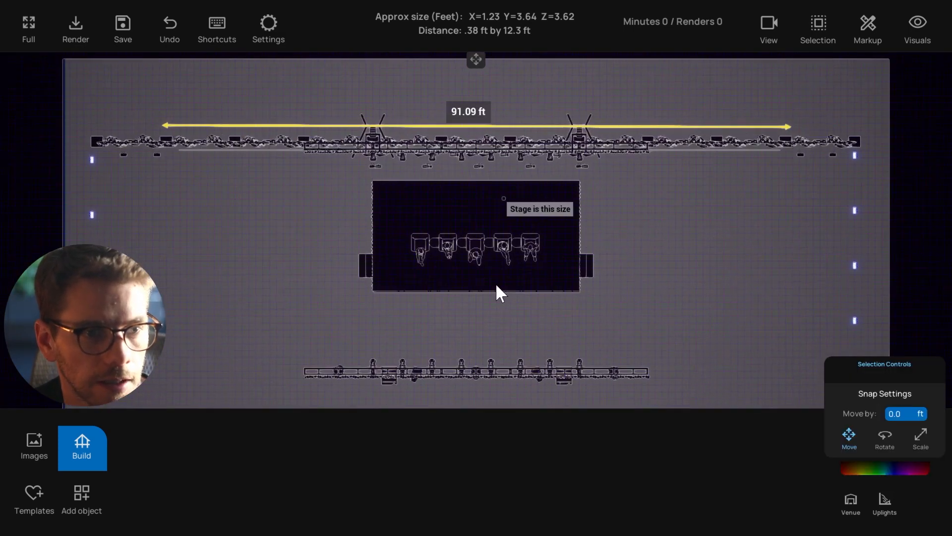
left_click(372, 182)
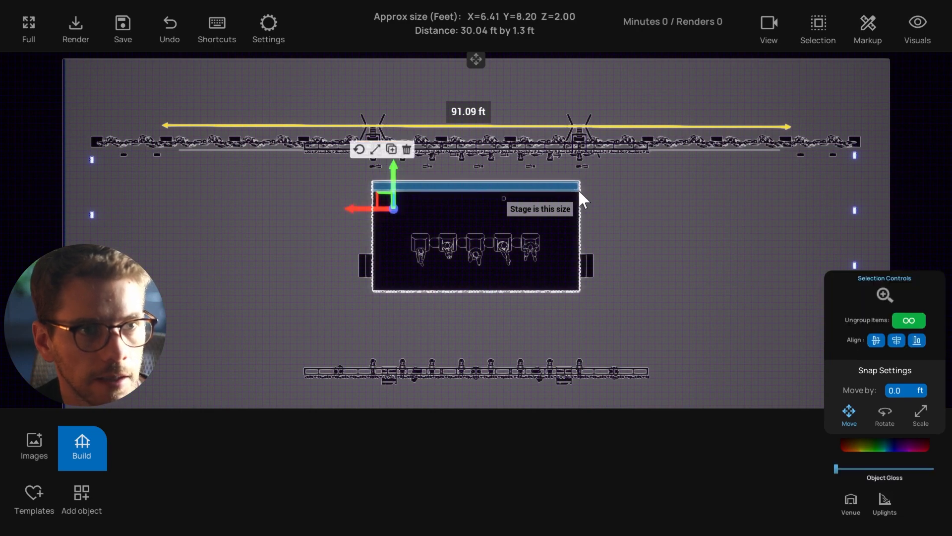
left_click(616, 198)
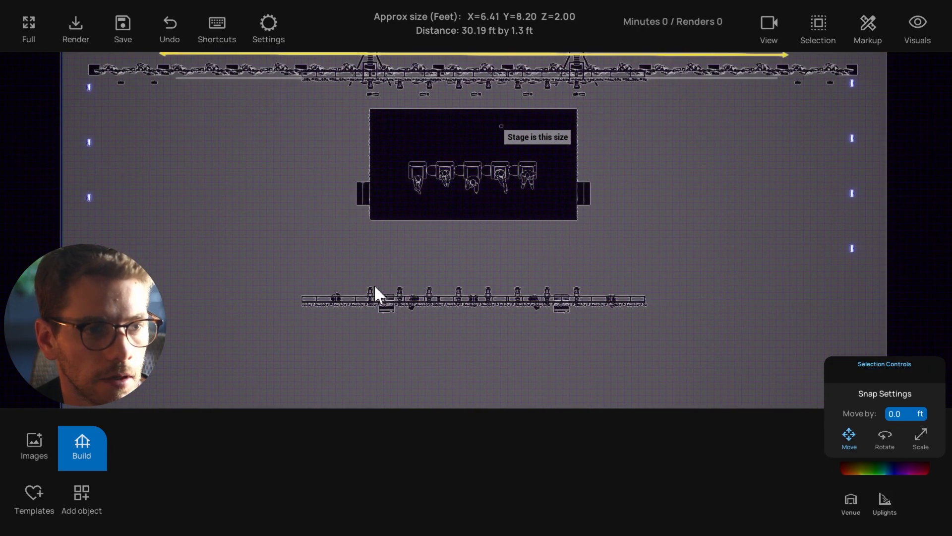
- Measure the span of the light row on the front truss in the plan, comparing it with the stage width
left_click_drag(306, 292, 644, 293)
left_click(382, 271)
left_click_drag(368, 279, 578, 286)
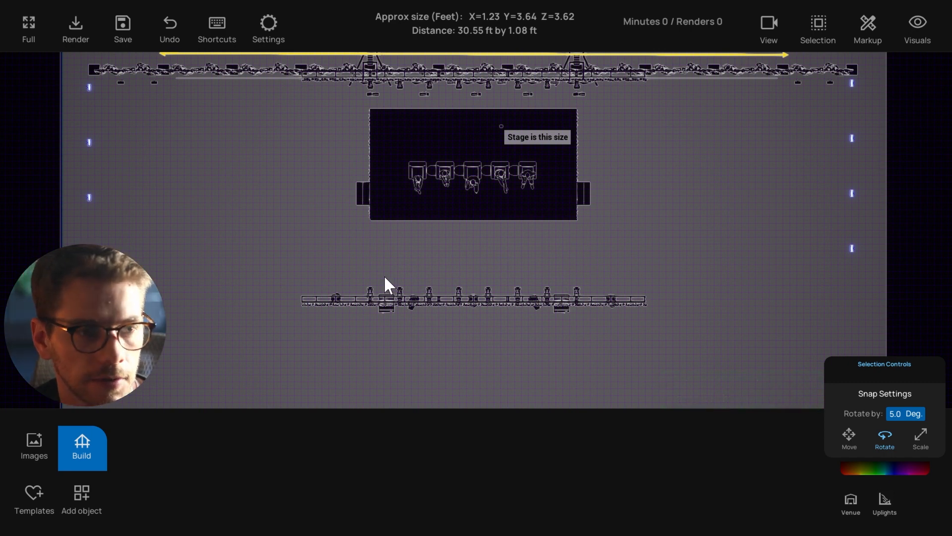
left_click_drag(385, 271, 571, 276)
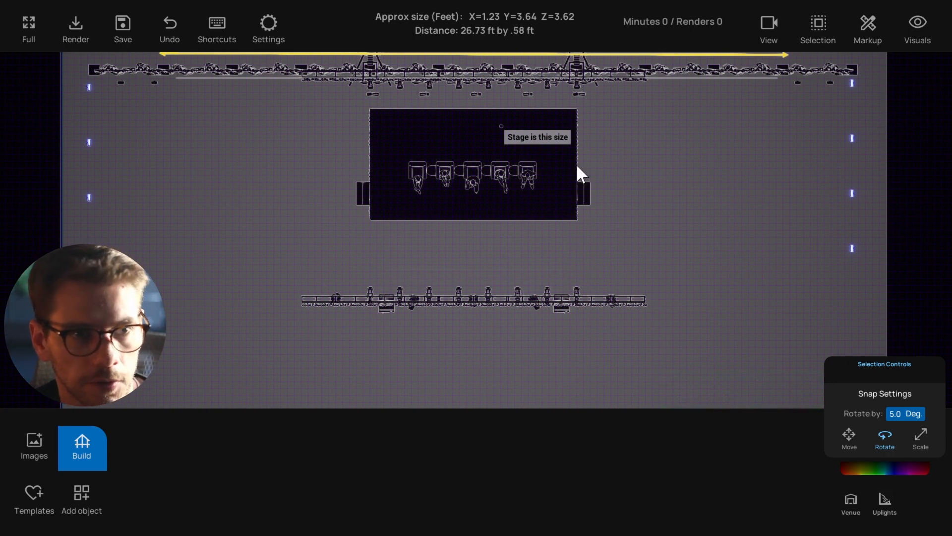
- Raise the selection intensity of the grouped front-truss lights slightly to light the panelists from the front
key("1")
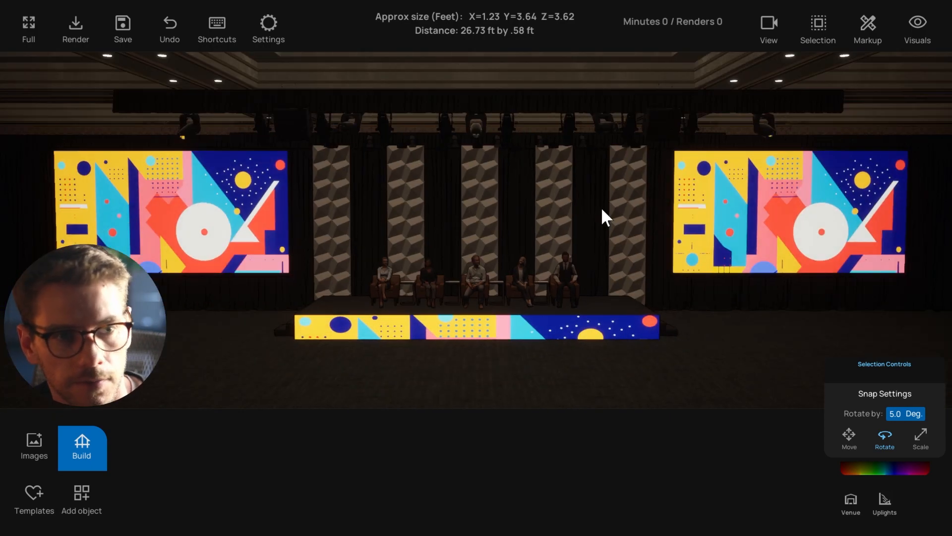
scroll(612, 299, "down", 2)
middle_click_drag(612, 298, 572, 319)
left_click(546, 170)
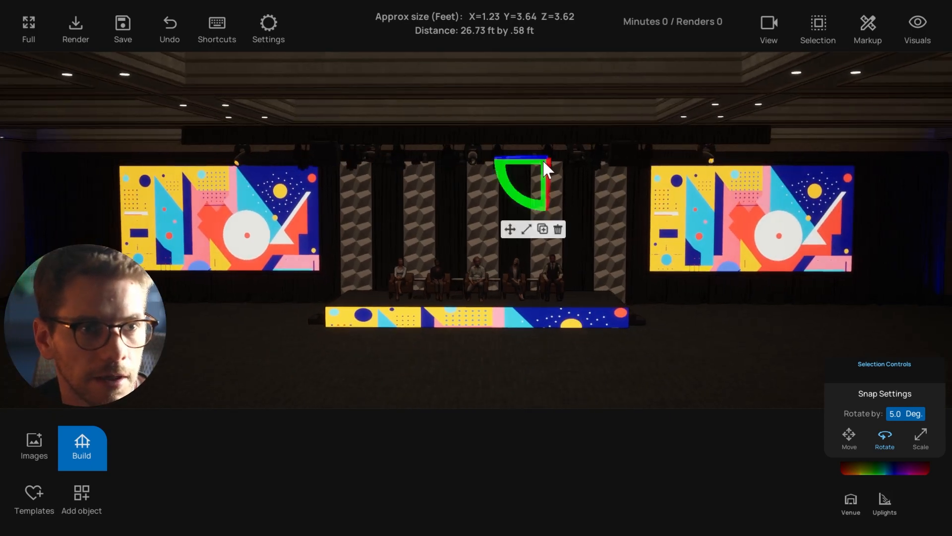
key("w")
left_click(479, 161)
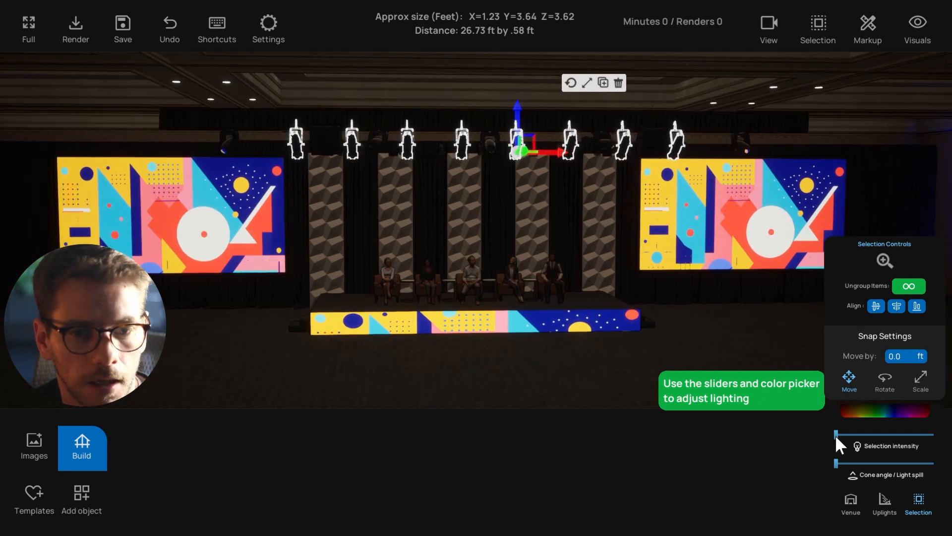
left_click_drag(836, 435, 839, 435)
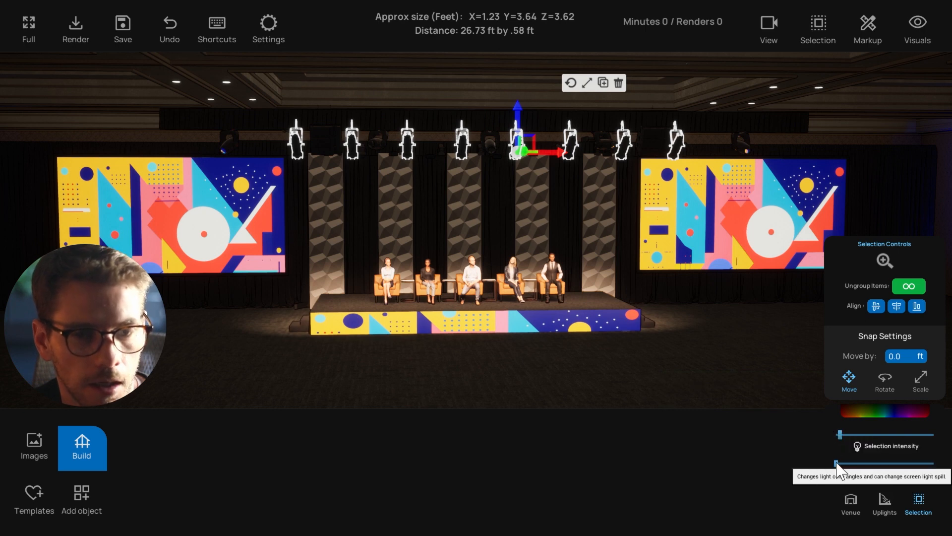
- Widen the cone angle of the grouped front-truss lights to roughly 40% of its range
left_click_drag(850, 463, 876, 465)
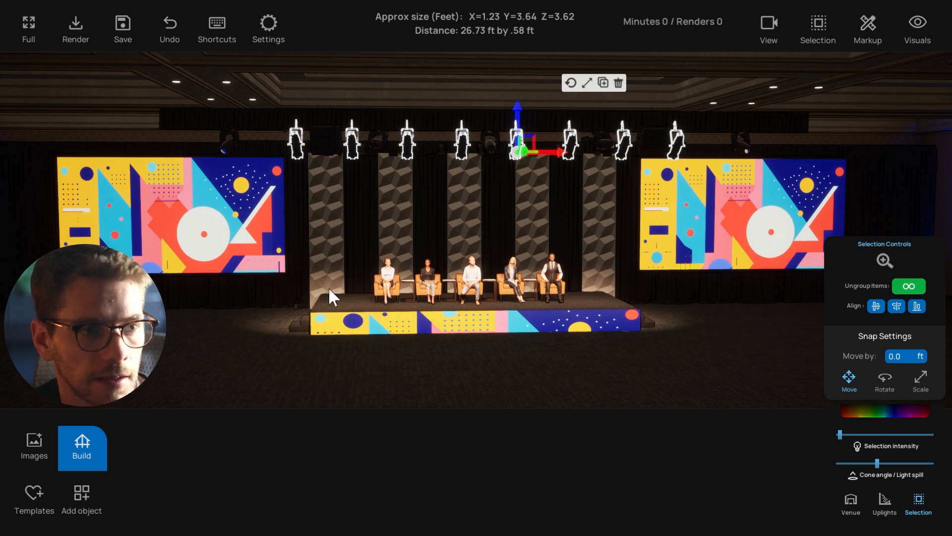
right_click_drag(296, 301, 284, 301)
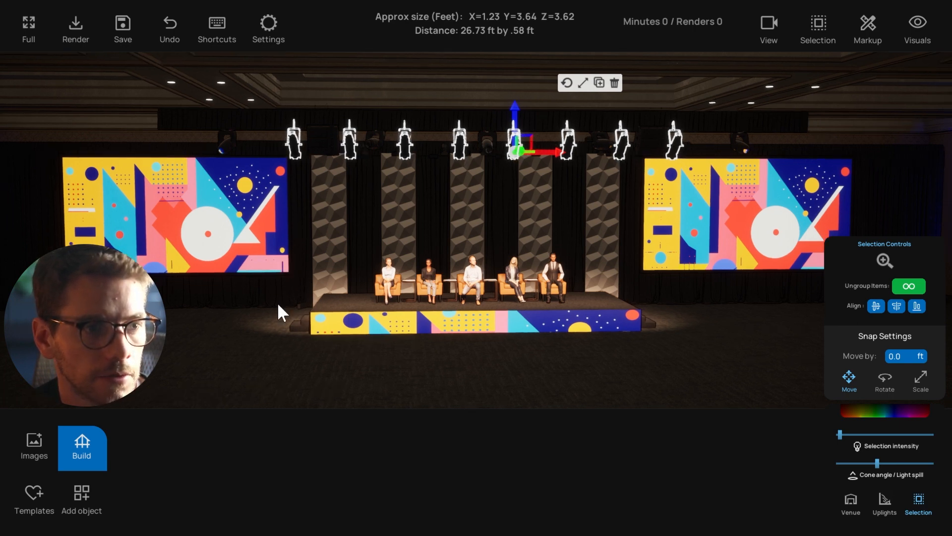
right_click_drag(319, 274, 298, 305)
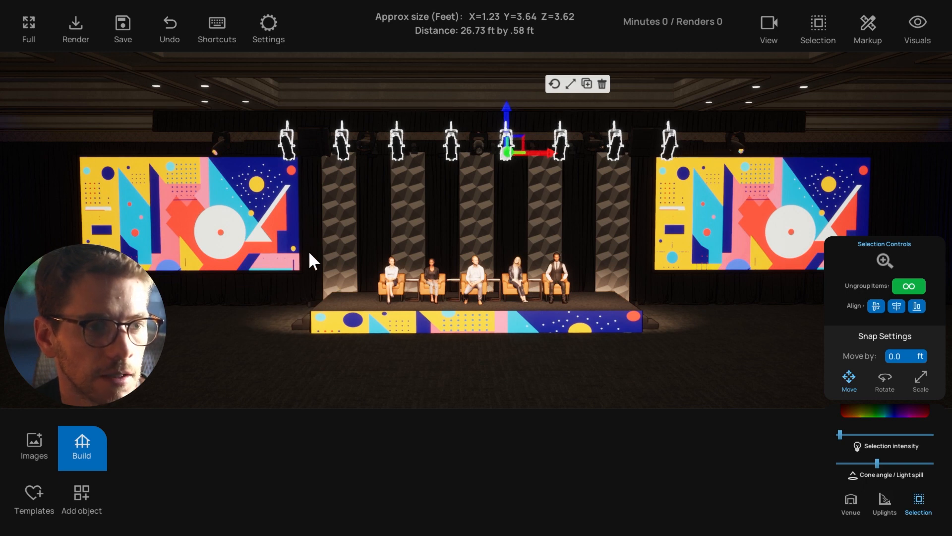
right_click_drag(306, 324, 316, 145)
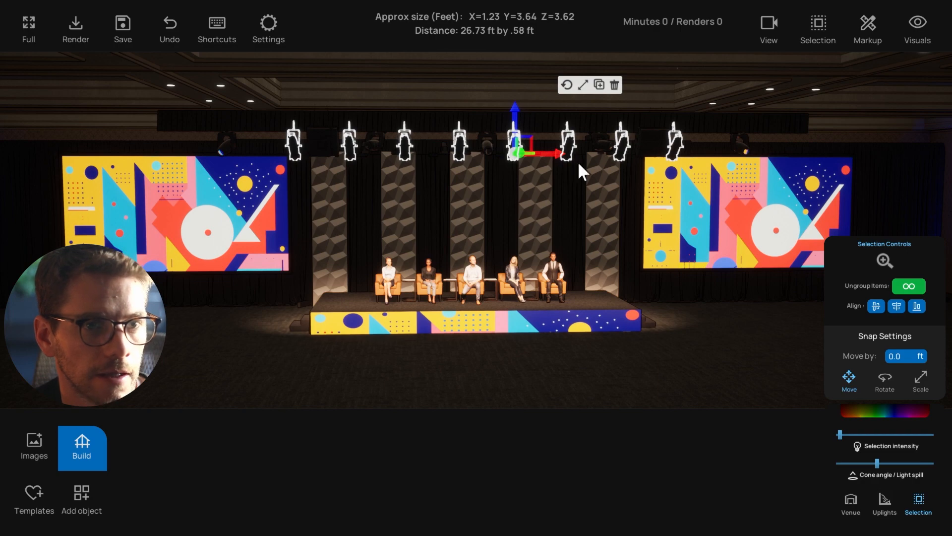
- Set the rotation snap to 0.0 degrees and tilt the grouped front-truss lights slightly to adjust their aim on the stage
right_click_drag(582, 171, 503, 218)
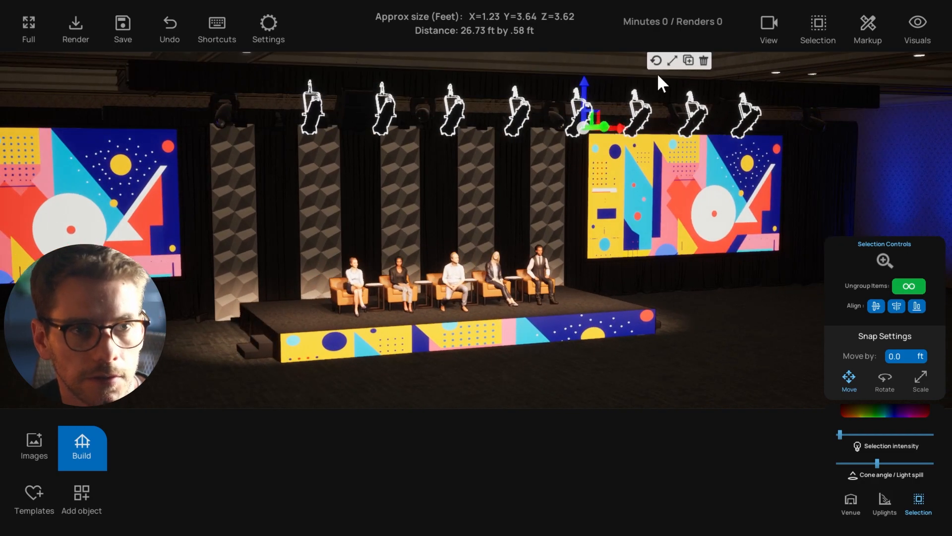
left_click(658, 60)
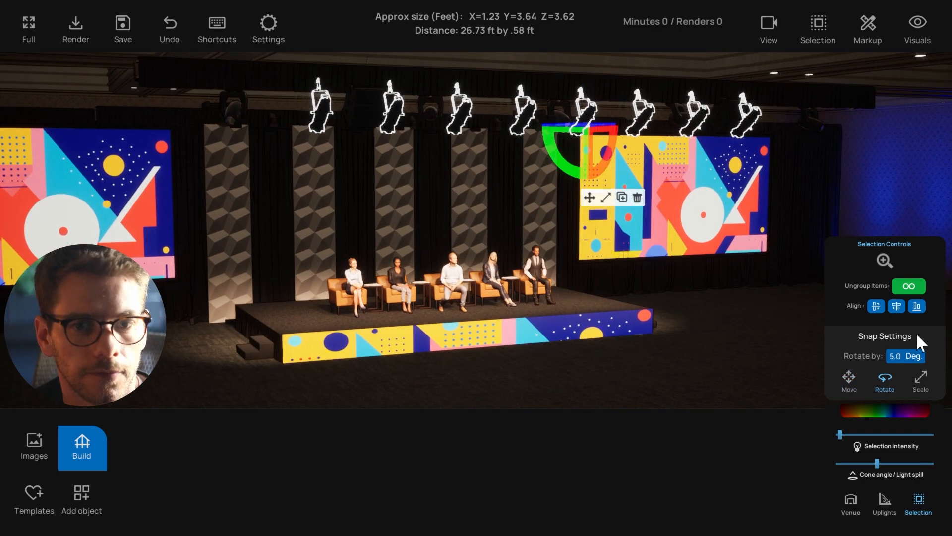
right_click_drag(751, 360, 754, 355)
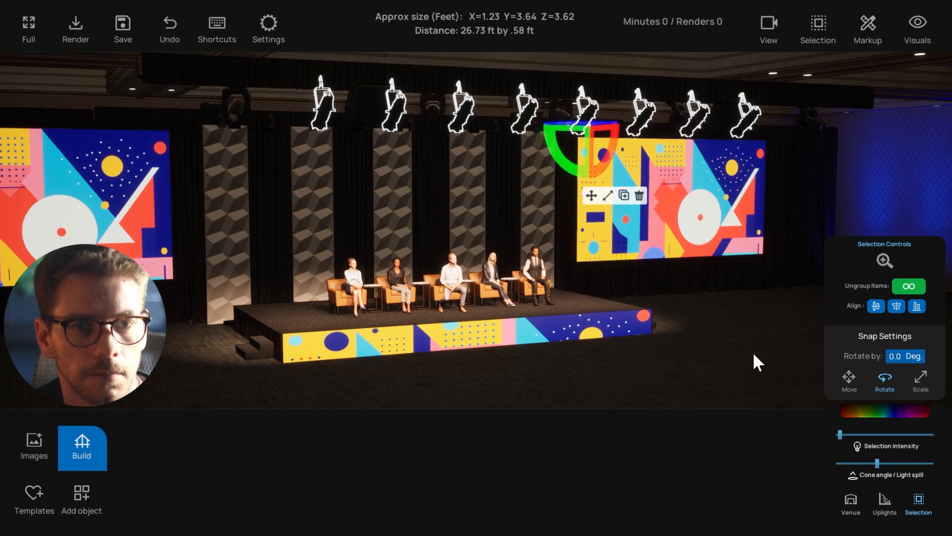
left_click_drag(615, 150, 612, 156)
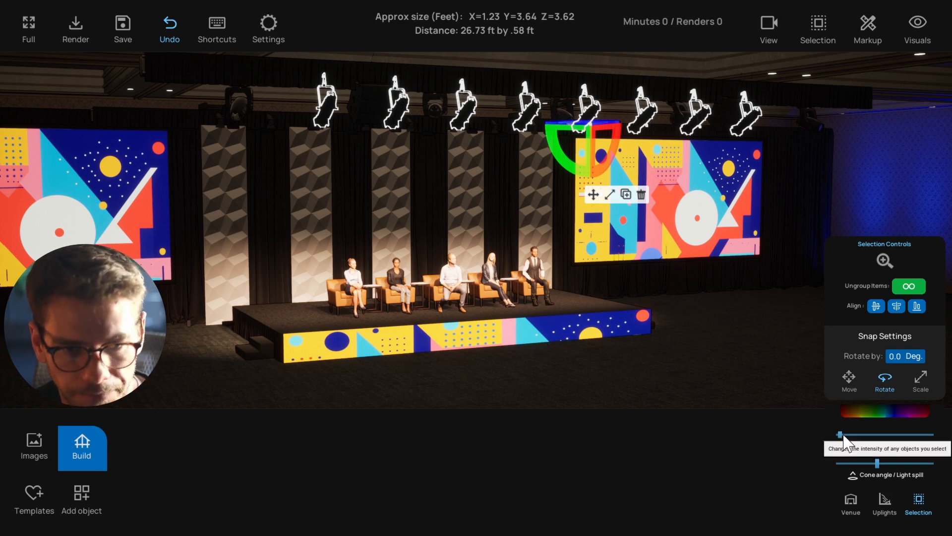
- Widen the front-truss lights' cone angle a touch more and lower their selection intensity slightly
mouse_move(876, 464)
left_mouse_down()
mouse_move(867, 463)
mouse_move(880, 463)
left_mouse_up()
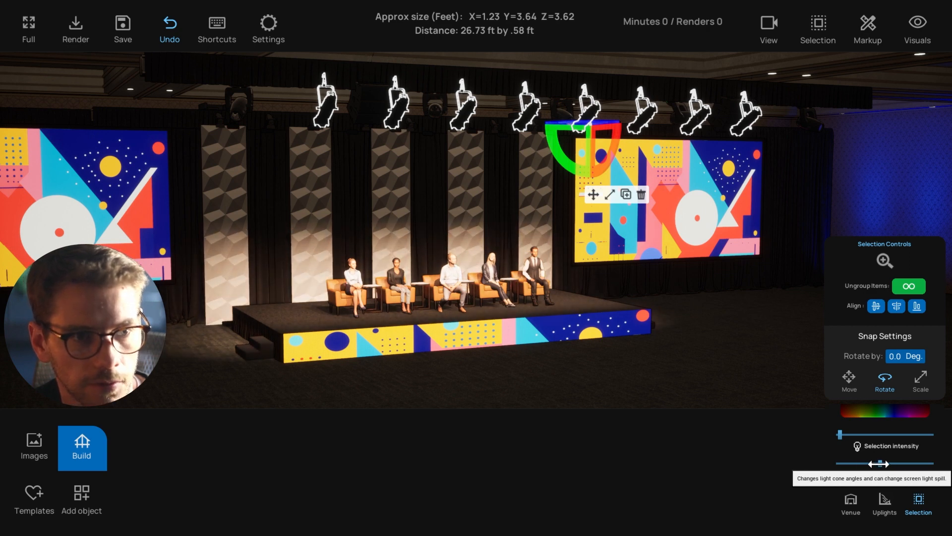
mouse_move(841, 433)
left_mouse_down()
mouse_move(850, 432)
mouse_move(838, 432)
left_mouse_up()
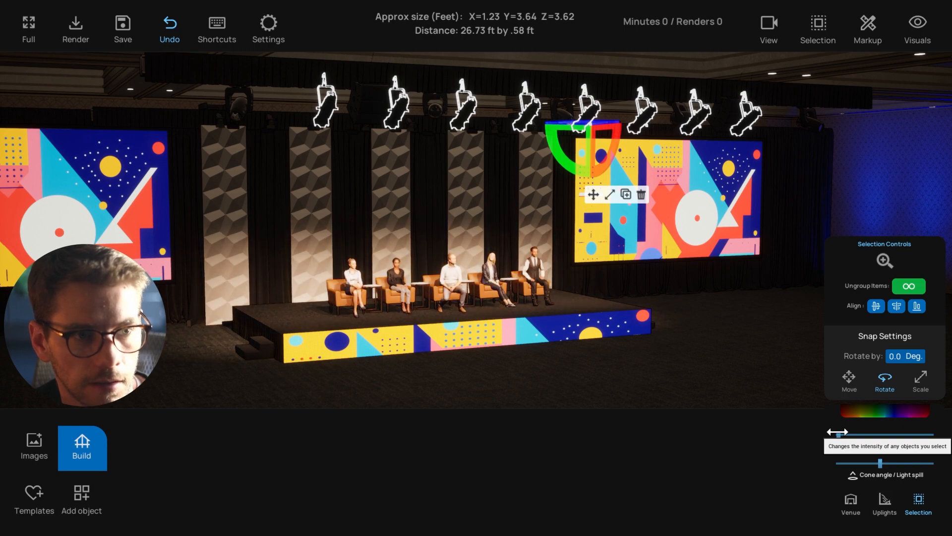
scroll(442, 307, "up", 2)
scroll(449, 278, "down", 2)
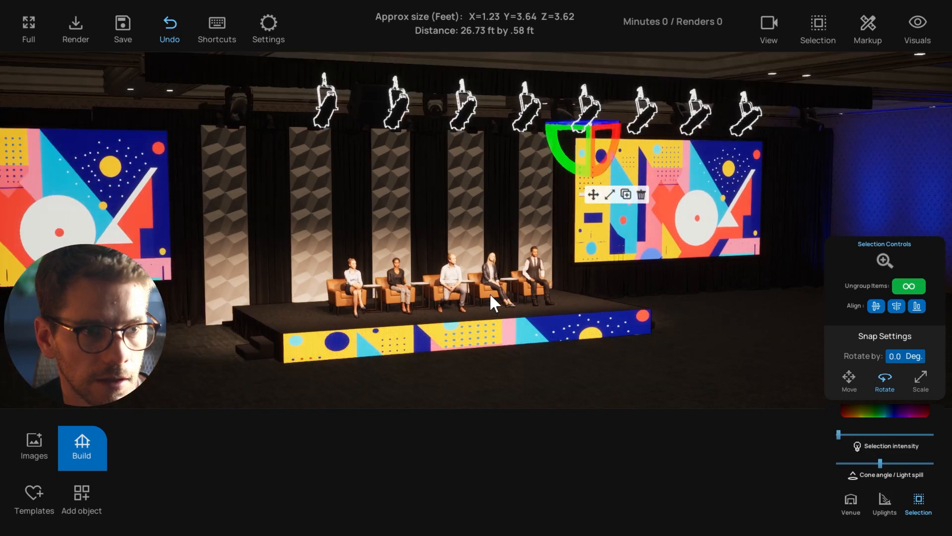
middle_click_drag(490, 294, 507, 307)
scroll(463, 296, "up", 2)
scroll(464, 297, "down", 2)
- Tint the grouped front-truss lights a pale lavender, about E2D9FF in sRGB, and deselect them
left_click(891, 406)
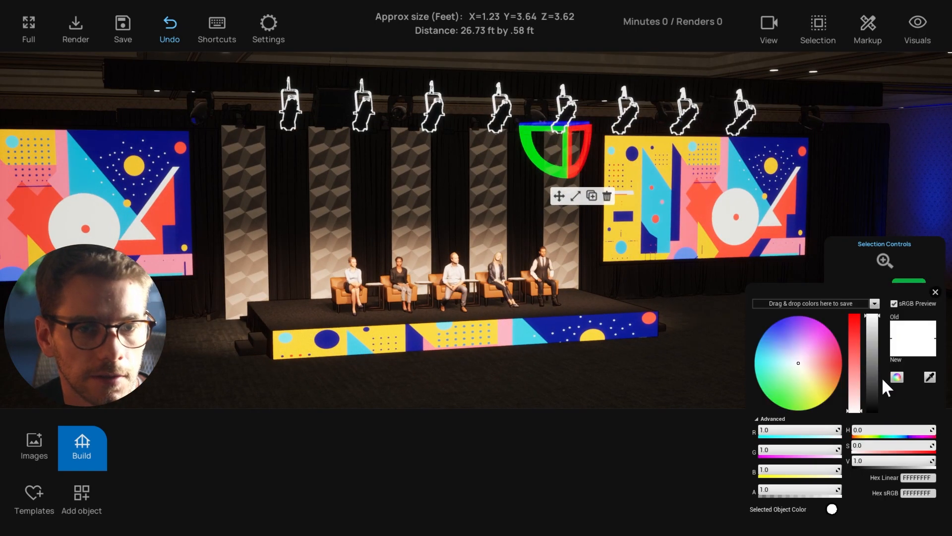
left_click_drag(874, 344, 871, 316)
middle_click_drag(672, 356, 765, 353)
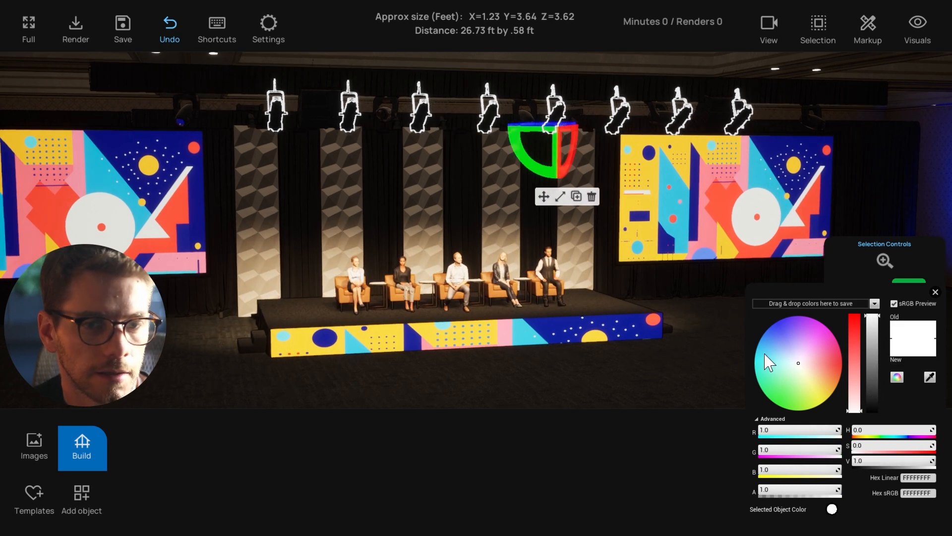
mouse_move(798, 364)
left_mouse_down()
mouse_move(801, 372)
mouse_move(795, 350)
left_mouse_up()
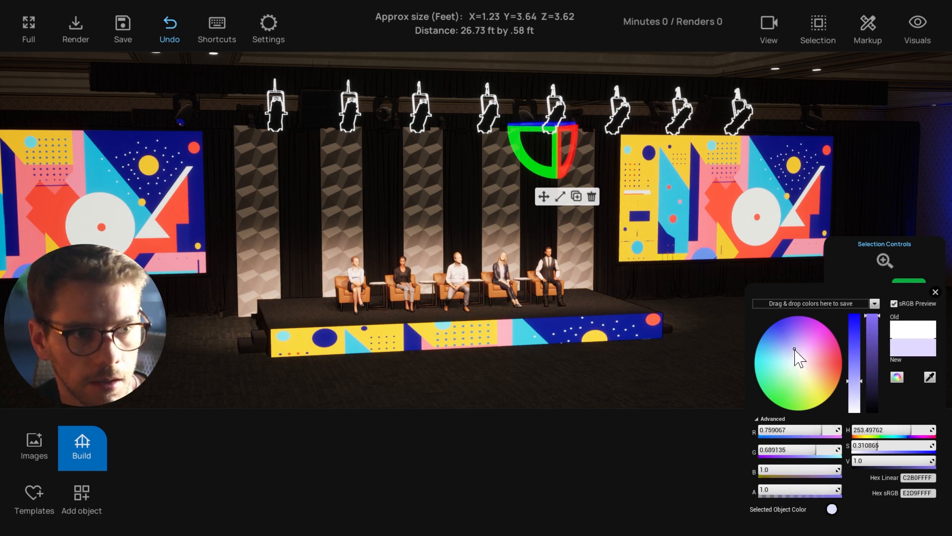
left_click(935, 292)
left_click_drag(716, 395, 617, 372)
- Examine the front lighting on the panelists and scenic columns from several angles and distances
scroll(602, 383, "down", 1)
scroll(615, 379, "down", 2)
left_click_drag(452, 258, 469, 258)
left_click_drag(526, 258, 495, 228)
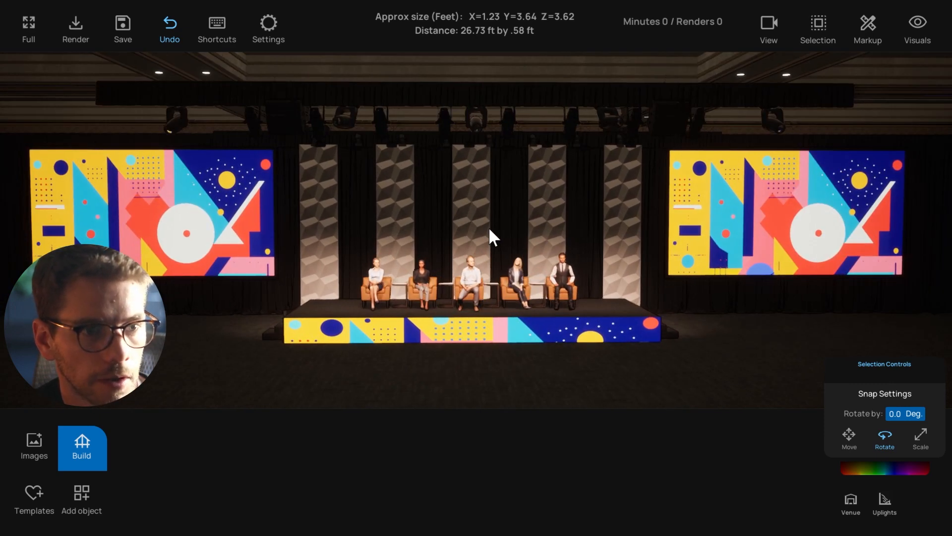
scroll(471, 329, "up", 2)
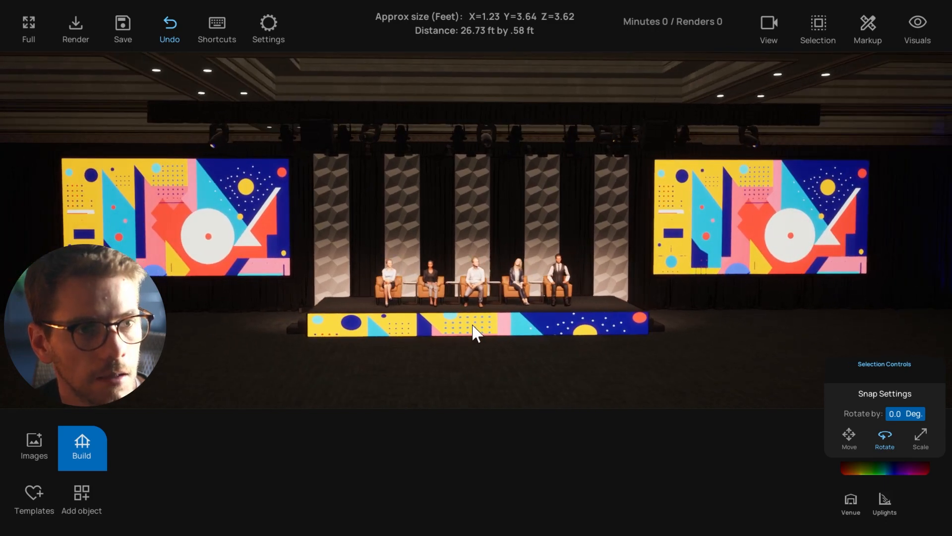
left_click_drag(450, 333, 495, 259)
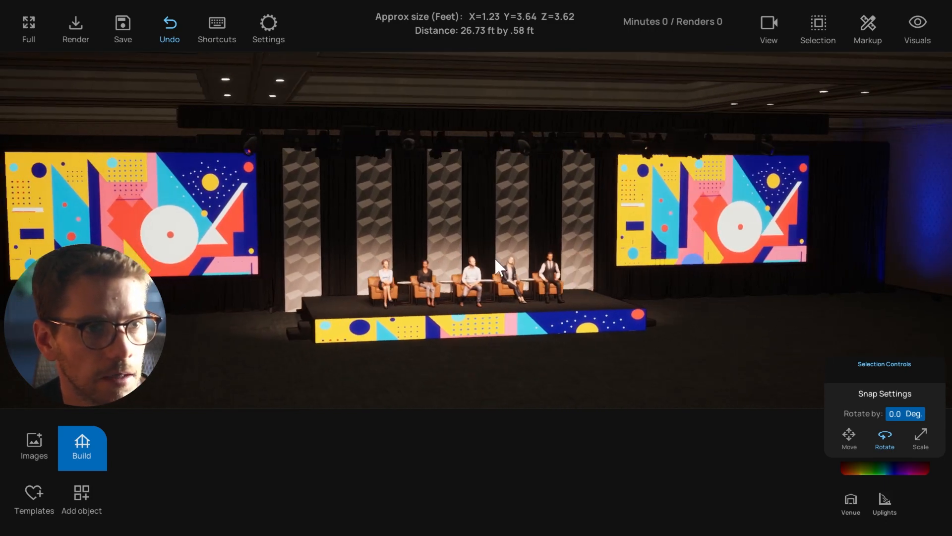
left_click_drag(436, 320, 512, 345)
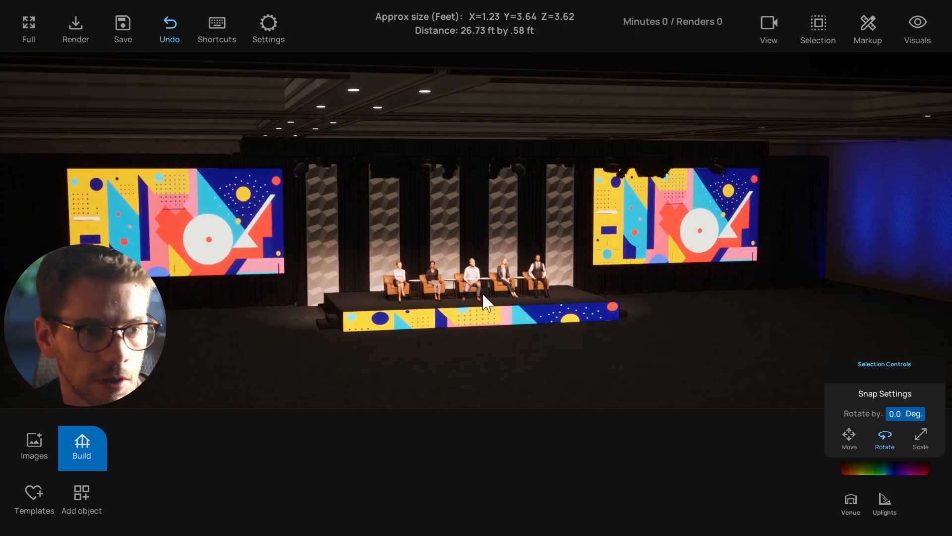
left_click_drag(505, 341, 529, 386)
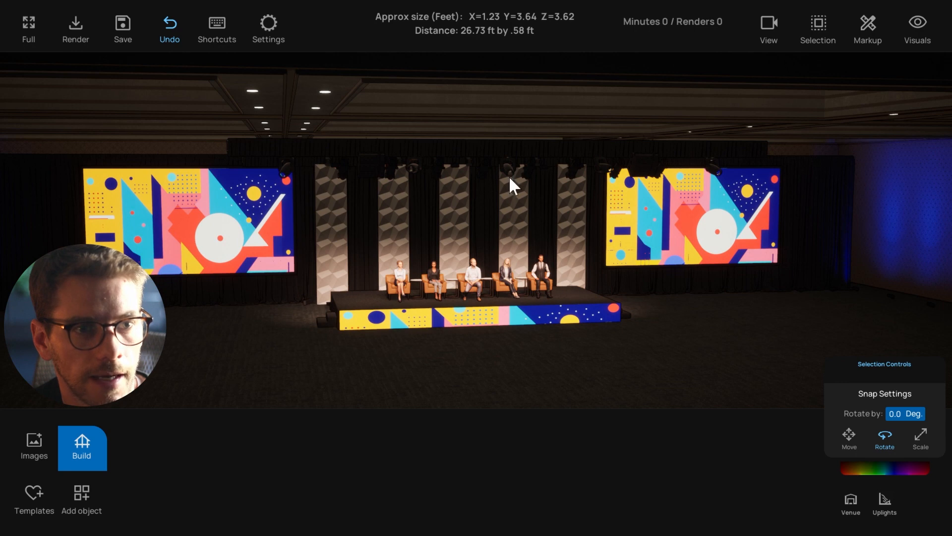
- Measure a distance outward from the middle of the front truss in the top-down plan, and save the project
key("t")
scroll(541, 303, "down", 1)
middle_click_drag(541, 303, 519, 261)
left_click_drag(472, 272, 481, 377)
key("ctrl+s")
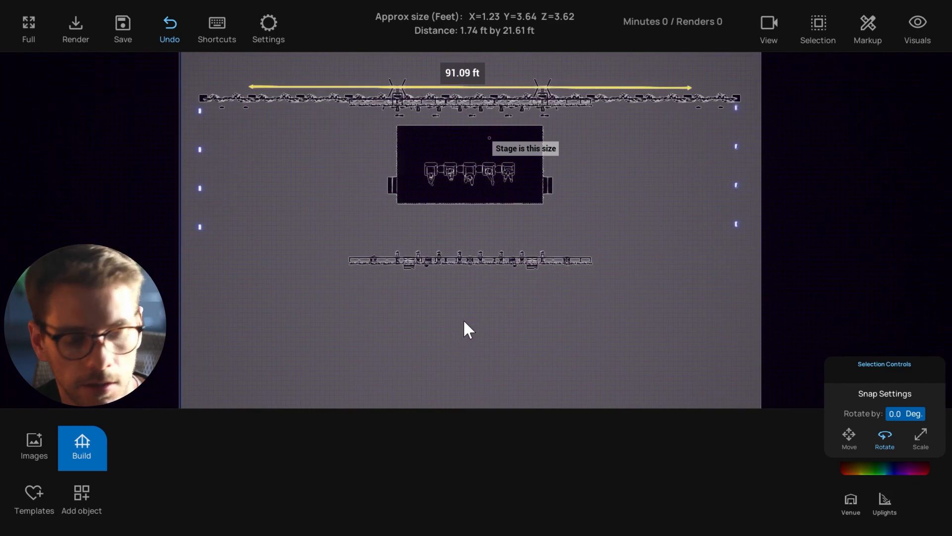
- Select the grouped back-truss lights in the perspective view and raise their selection intensity slightly for a subtle purple wash over the stage
key("p")
scroll(465, 321, "down", 4)
middle_click_drag(472, 318, 524, 320)
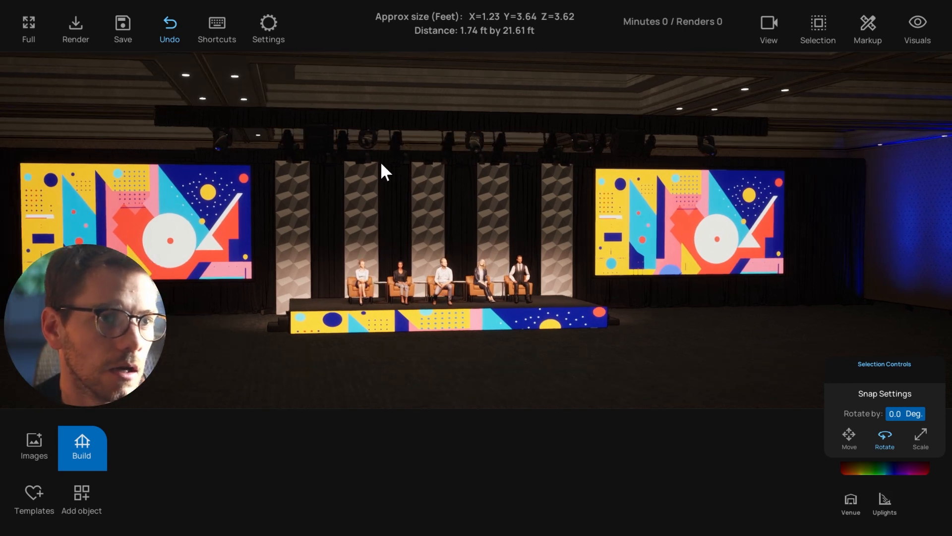
left_click(381, 163)
left_click(403, 197)
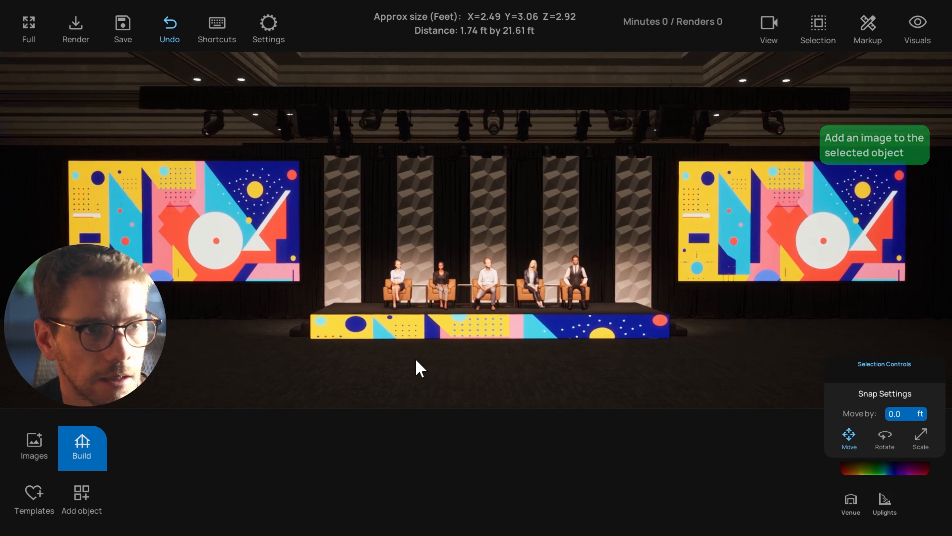
left_click(423, 152)
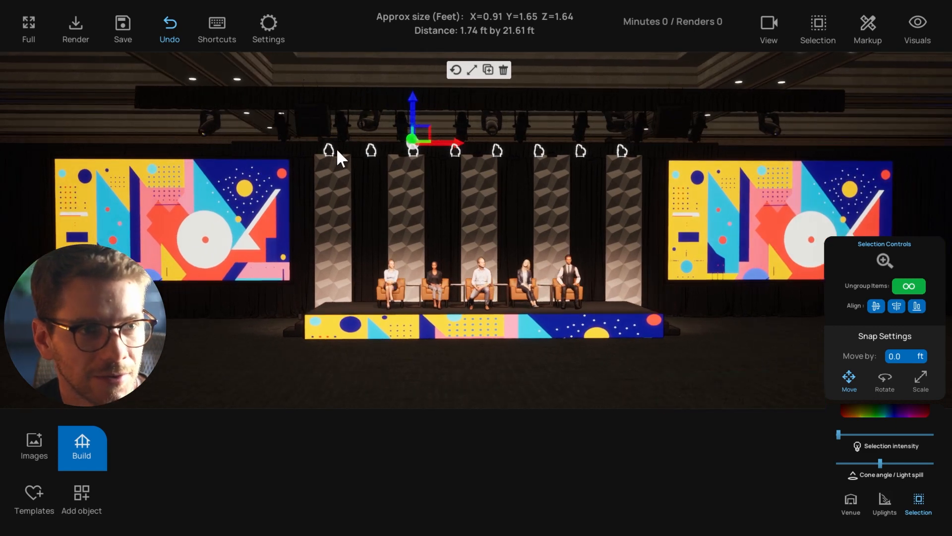
left_click_drag(840, 435, 845, 435)
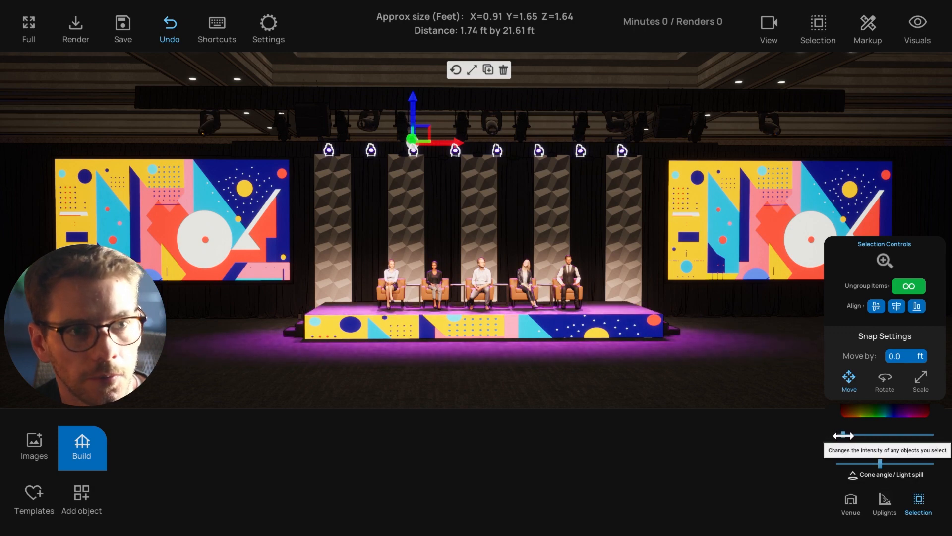
middle_click_drag(636, 360, 668, 363)
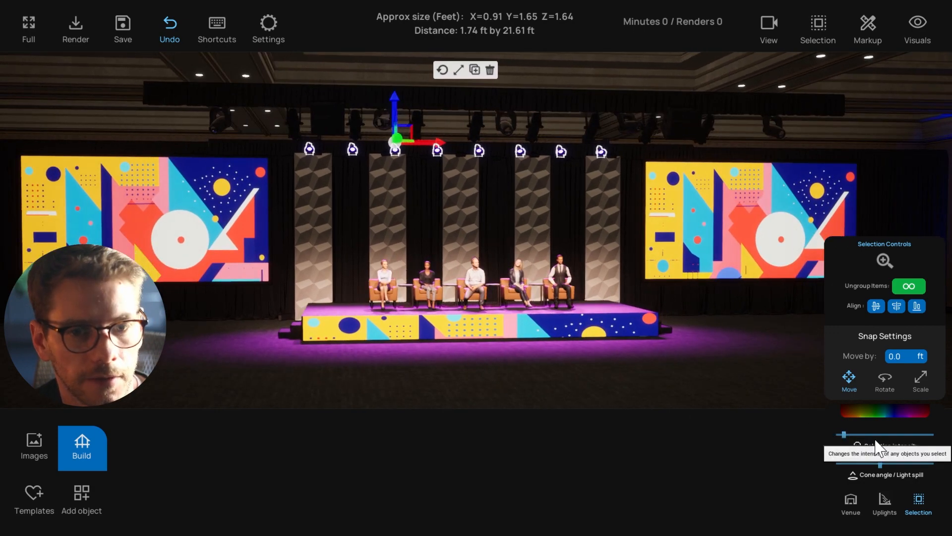
mouse_move(845, 435)
left_mouse_down()
mouse_move(865, 434)
mouse_move(830, 434)
mouse_move(841, 432)
left_mouse_up()
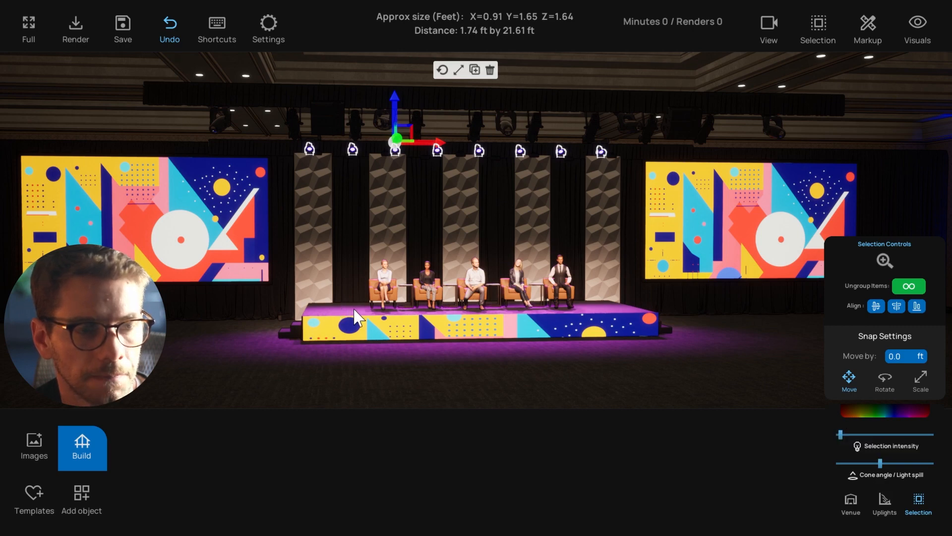
- Examine the purple backlight on the stage floor and panelists from closer and farther views
middle_click_drag(346, 309, 460, 281)
scroll(459, 278, "up", 2)
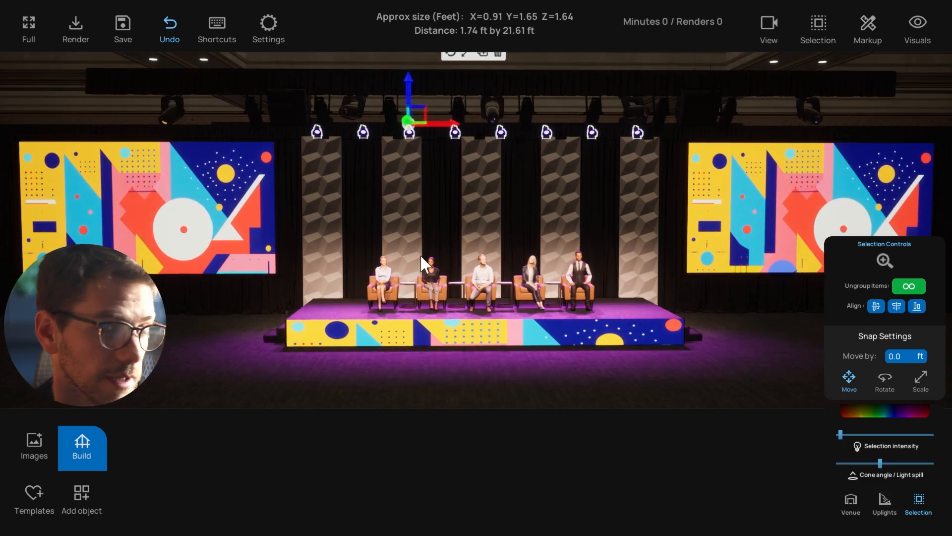
middle_click_drag(502, 308, 543, 303)
scroll(543, 302, "down", 2)
scroll(540, 302, "up", 2)
scroll(540, 302, "down", 2)
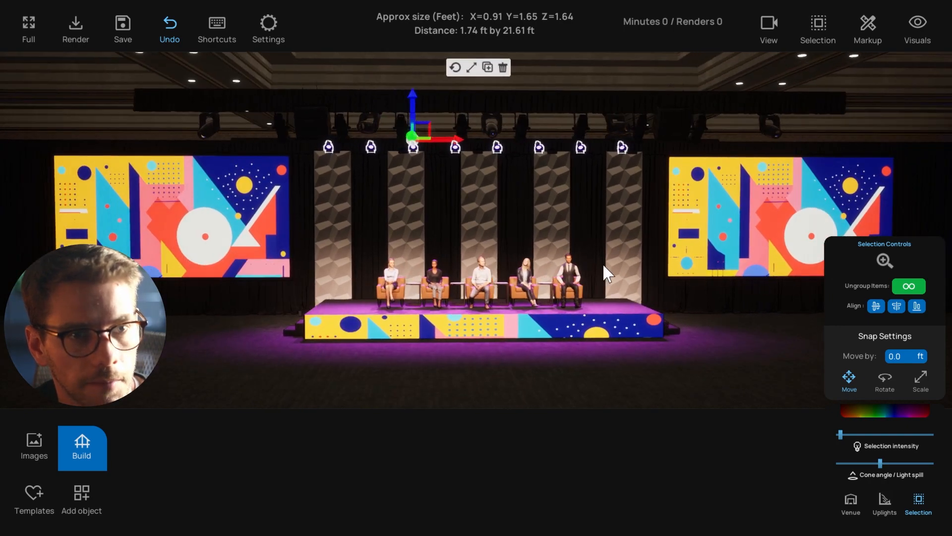
middle_click_drag(603, 263, 613, 267)
scroll(448, 269, "up", 1)
middle_click_drag(448, 270, 445, 273)
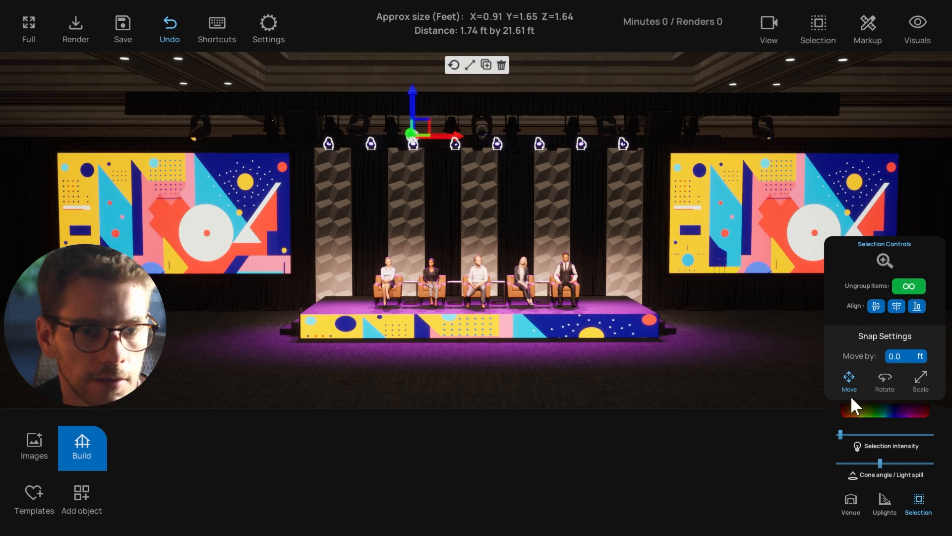
- Change the back-truss lights' color to a saturated violet, sRGB 710DFF, and deselect them
left_click(875, 410)
left_click_drag(795, 349, 782, 317)
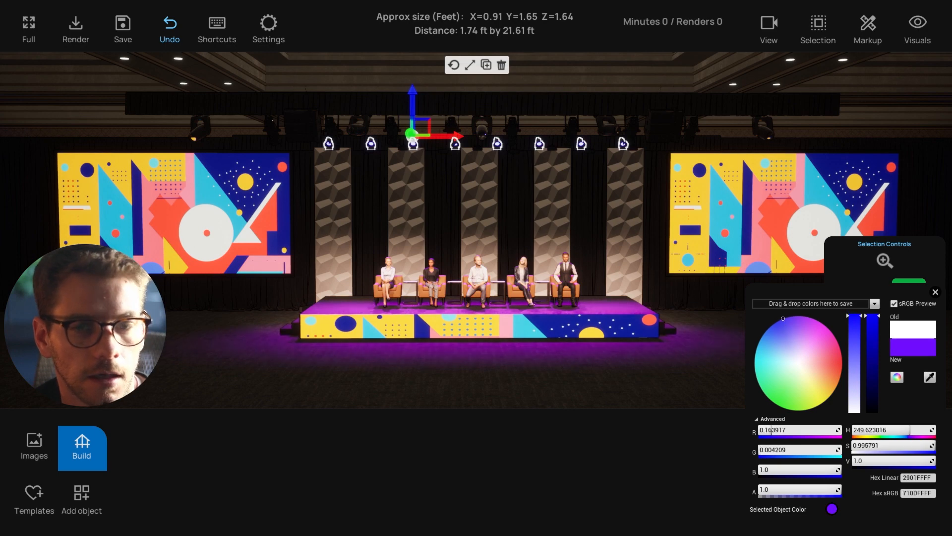
left_click(935, 291)
left_click(582, 379)
right_click_drag(581, 379, 601, 376)
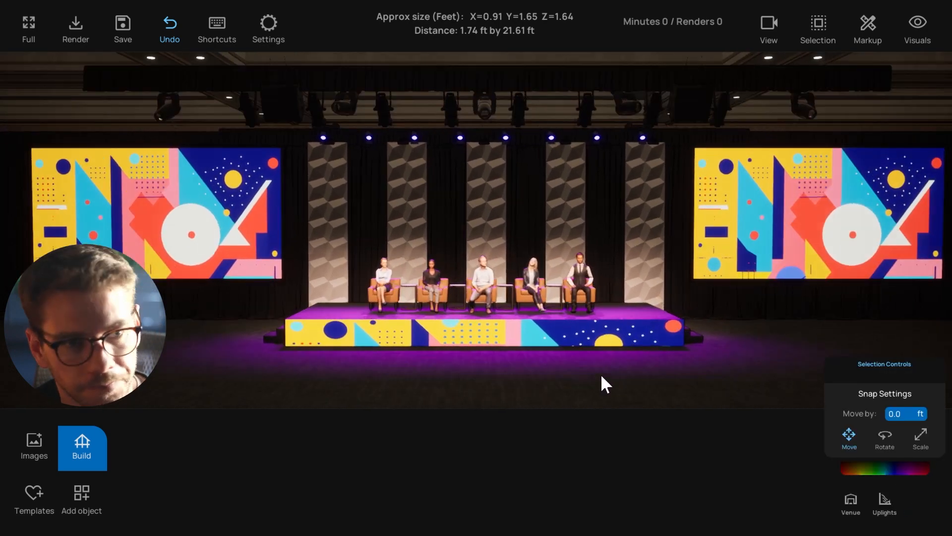
- Select the grouped uplights at the base of the scenic columns along the stage's back edge
left_click(486, 140)
right_click_drag(476, 197, 416, 350)
left_click(423, 315)
right_click_drag(423, 314, 455, 246)
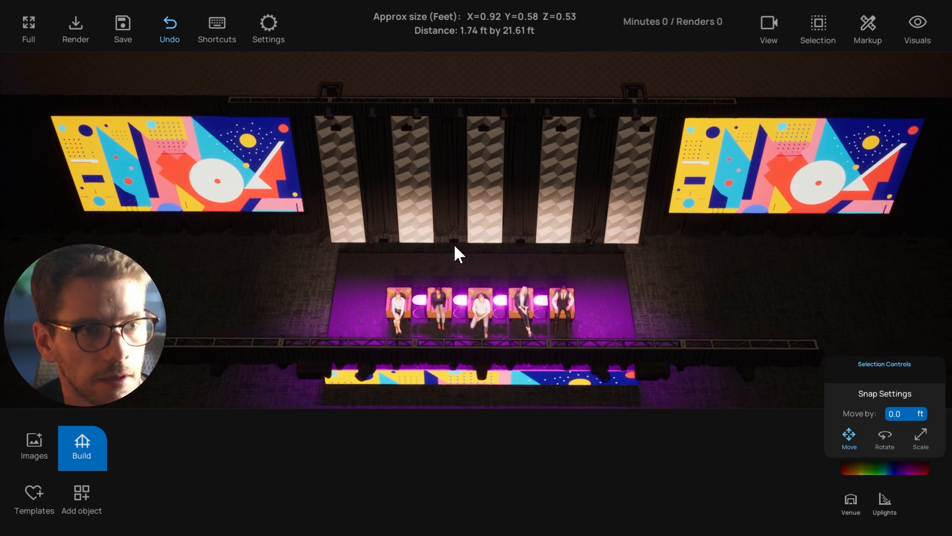
left_click(346, 247)
right_click_drag(325, 261, 531, 231)
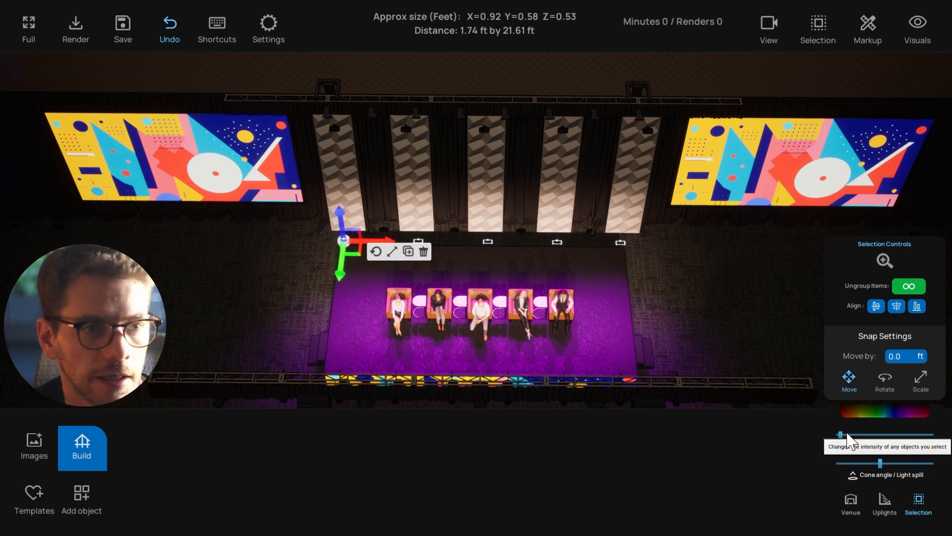
- Raise the column uplights' selection intensity to roughly 30% of its range so they wash the scenic columns
left_click_drag(846, 434, 893, 434)
left_click_drag(630, 288, 636, 146)
scroll(624, 252, "down", 3)
left_click_drag(624, 259, 626, 234)
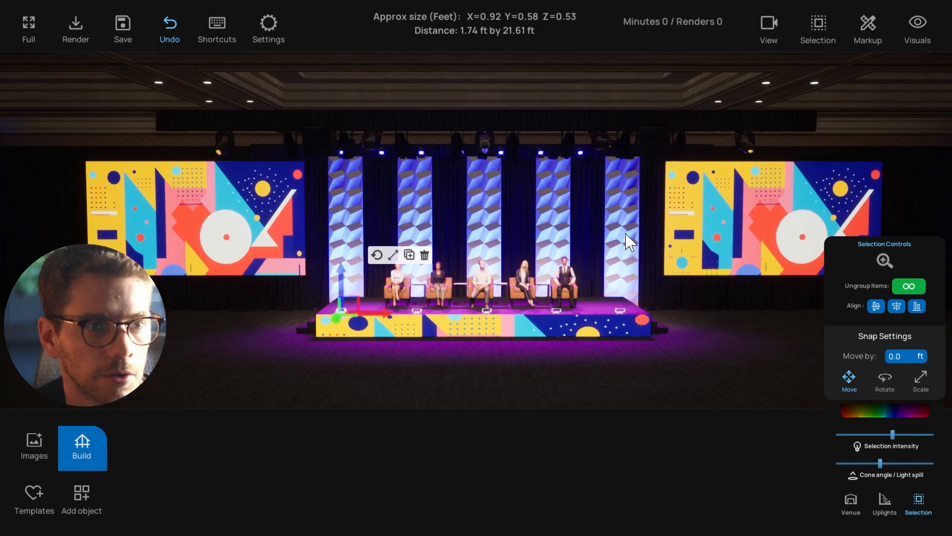
scroll(620, 242, "down", 2)
left_click_drag(893, 435, 866, 434)
left_click_drag(642, 343, 687, 342)
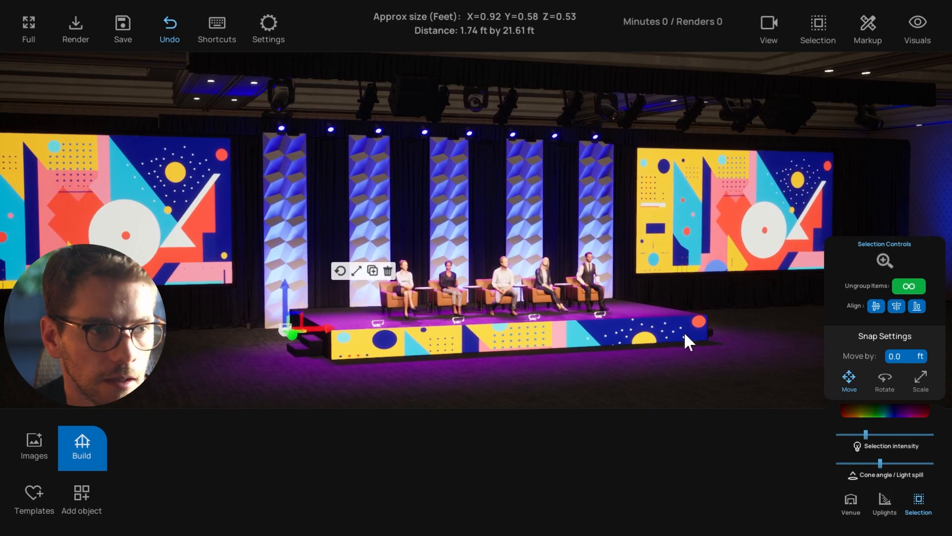
- Move the column uplights slightly forward, away from the scenic columns' bases, and check their placement in plan view
left_click_drag(575, 288, 297, 347)
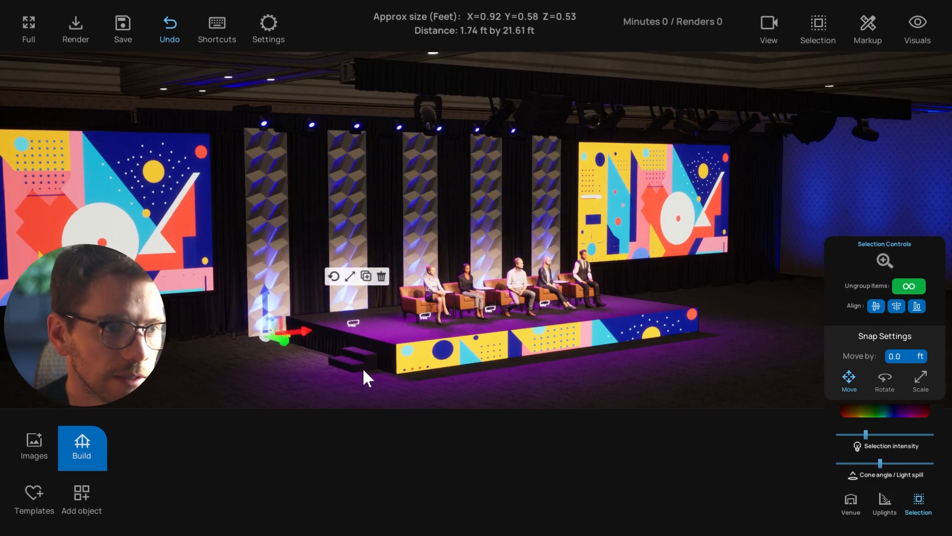
left_click_drag(362, 367, 336, 383)
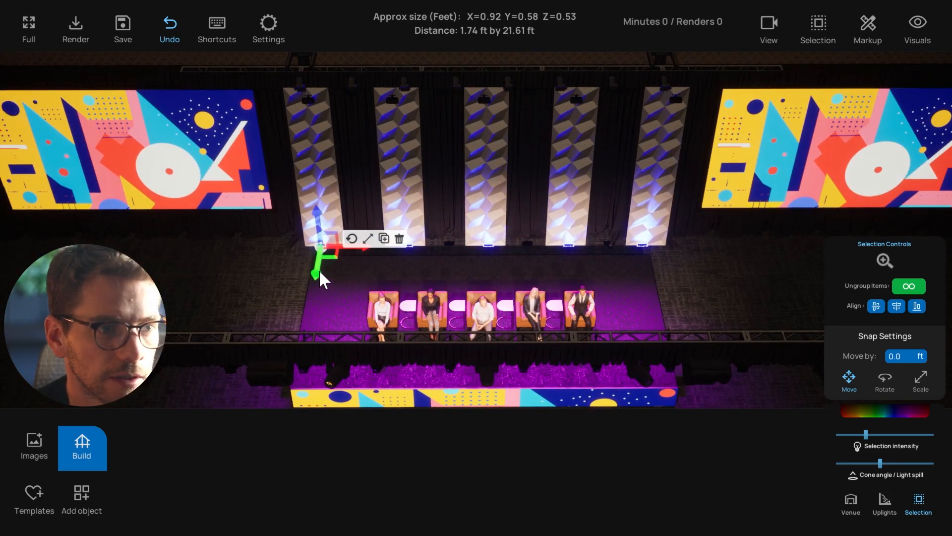
left_click_drag(320, 272, 318, 282)
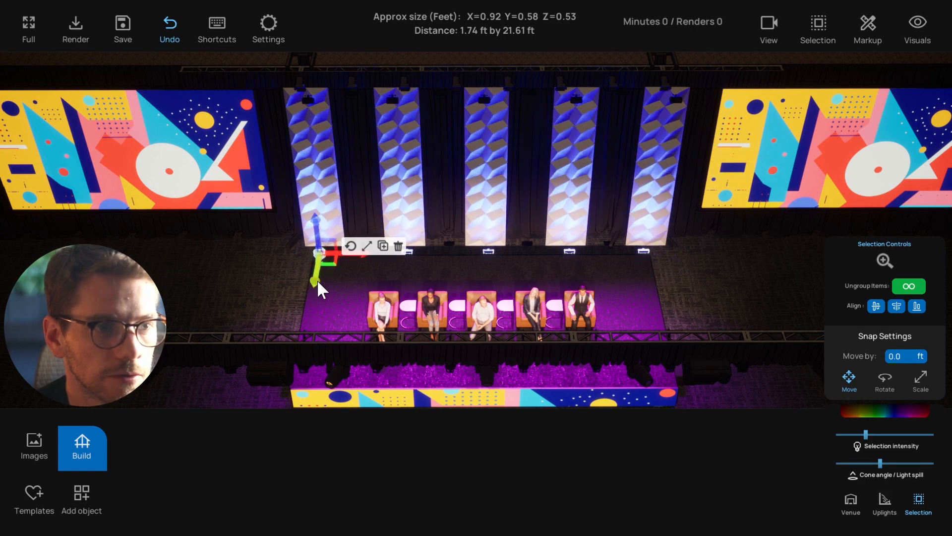
key("t")
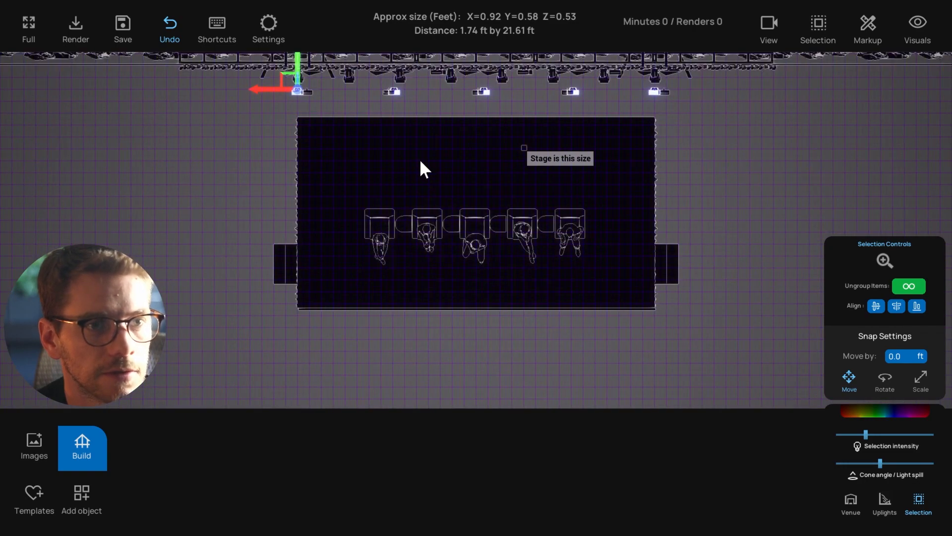
scroll(431, 203, "up", 5)
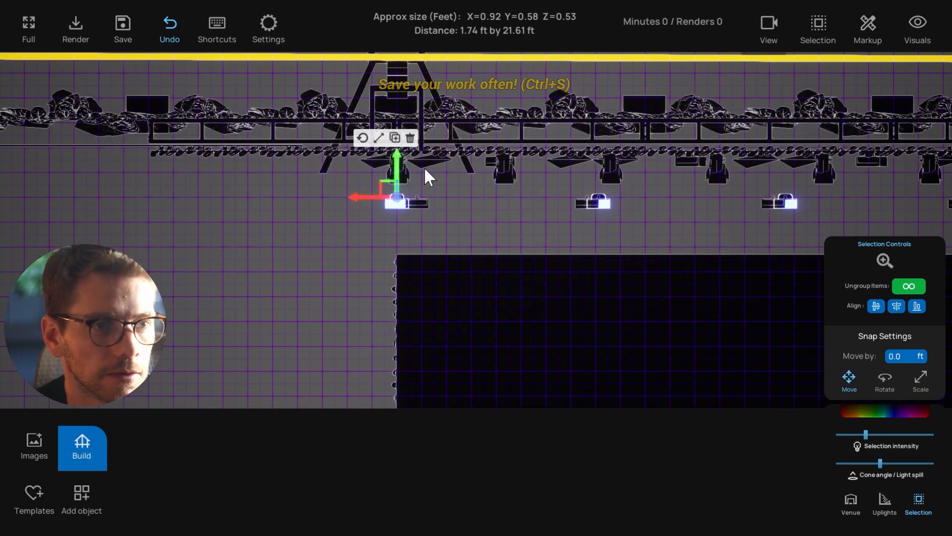
scroll(472, 216, "down", 2)
middle_click_drag(473, 216, 454, 203)
key("f")
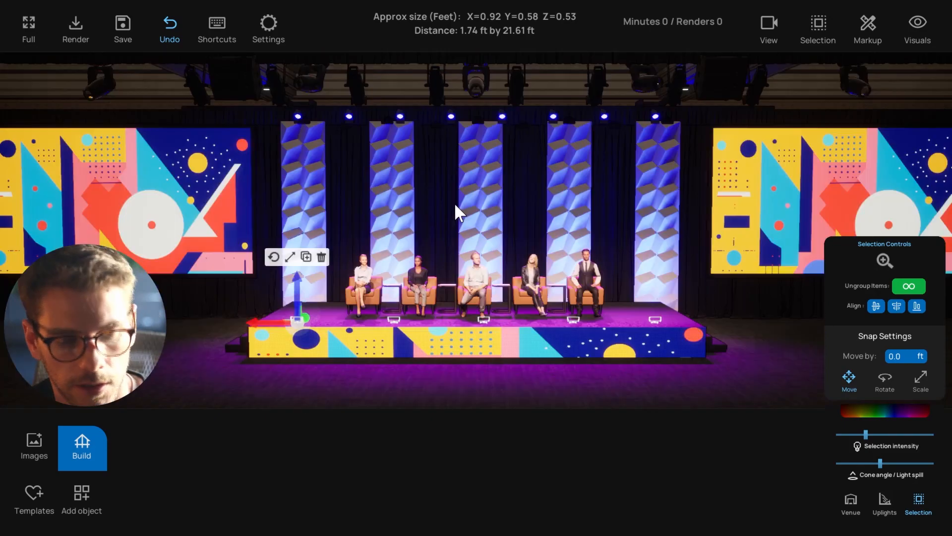
- Select the floor uplights between the scenic columns and set their intensity to roughly a third of its range to light the drape
scroll(450, 237, "down", 3)
left_click_drag(451, 239, 493, 244)
left_click_drag(284, 190, 306, 187)
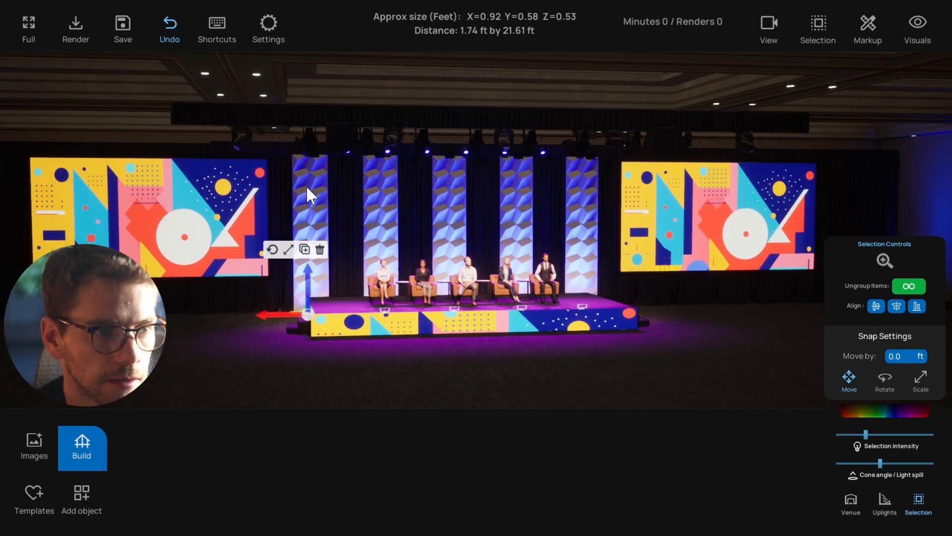
left_click_drag(396, 268, 403, 208)
scroll(368, 216, "up", 4)
left_click(365, 214)
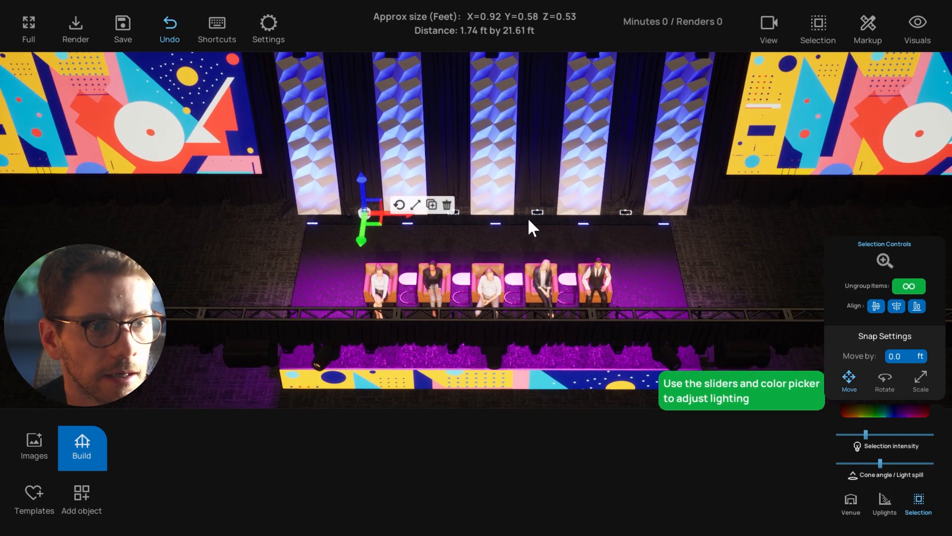
left_click_drag(514, 233, 537, 161)
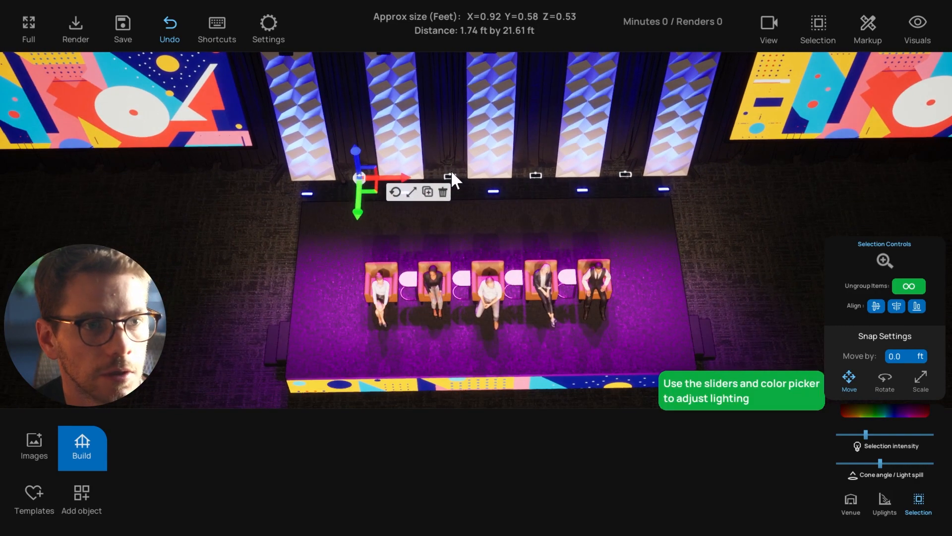
mouse_move(865, 434)
left_mouse_down()
mouse_move(888, 434)
mouse_move(865, 435)
mouse_move(873, 435)
left_mouse_up()
left_click_drag(719, 326, 610, 201)
left_click_drag(460, 214, 456, 206)
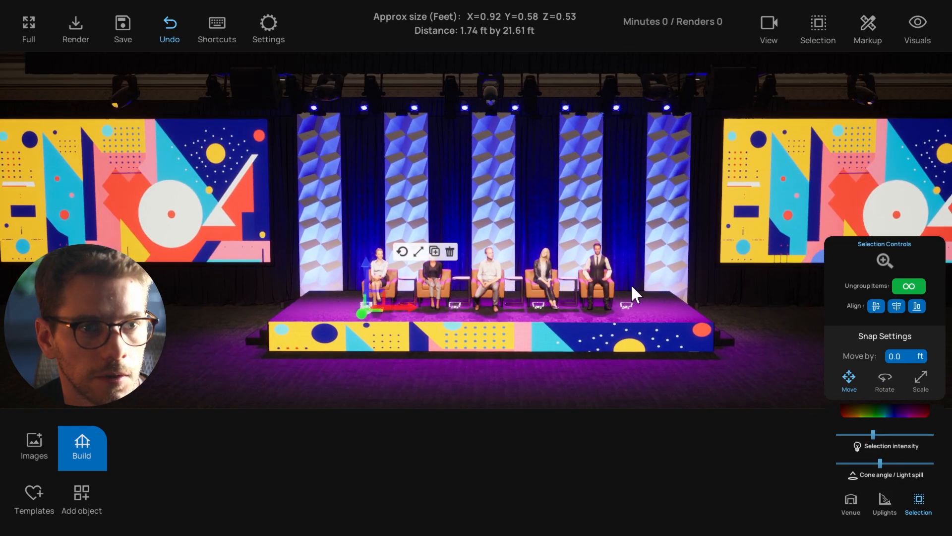
mouse_move(873, 435)
left_mouse_down()
mouse_move(856, 434)
mouse_move(868, 436)
left_mouse_up()
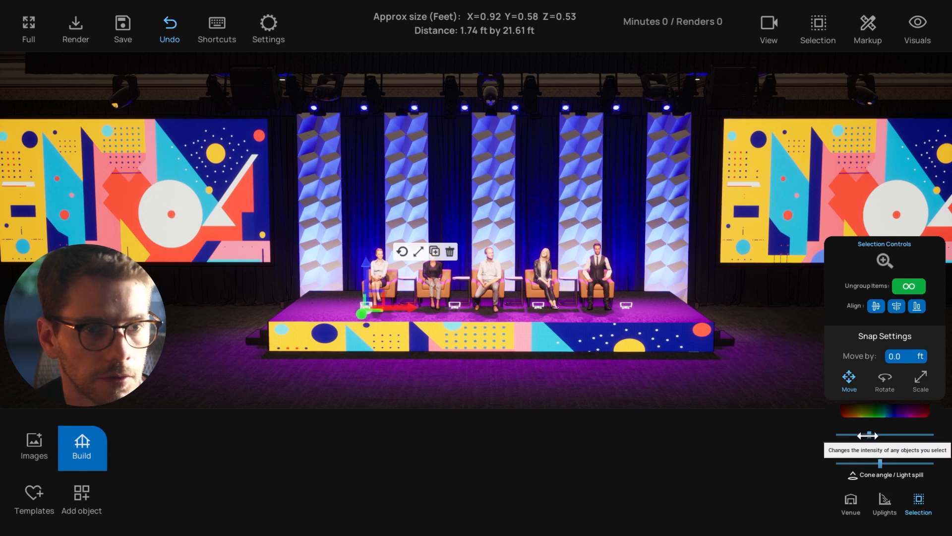
- Reselect the drape uplights between the columns and fine-tune their distance from the back drape
scroll(632, 342, "down", 3)
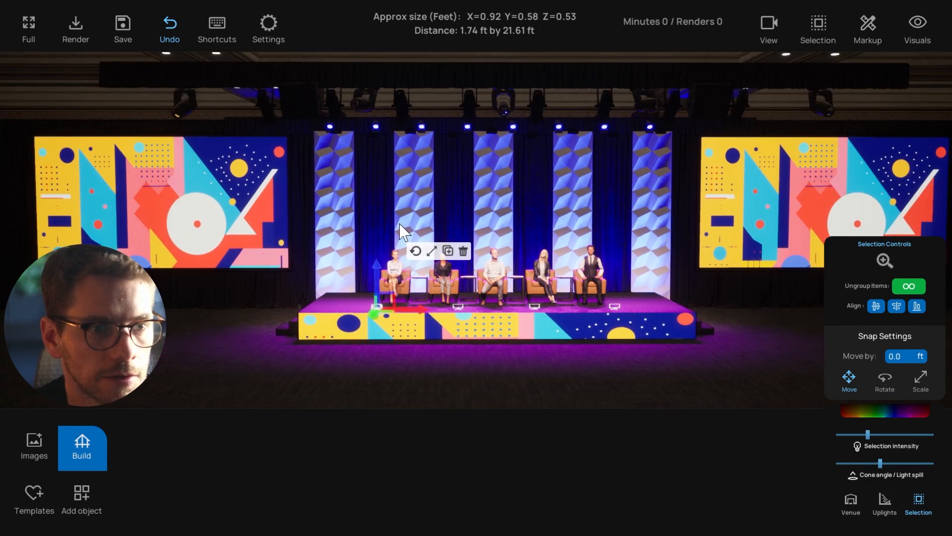
left_click_drag(400, 224, 346, 253)
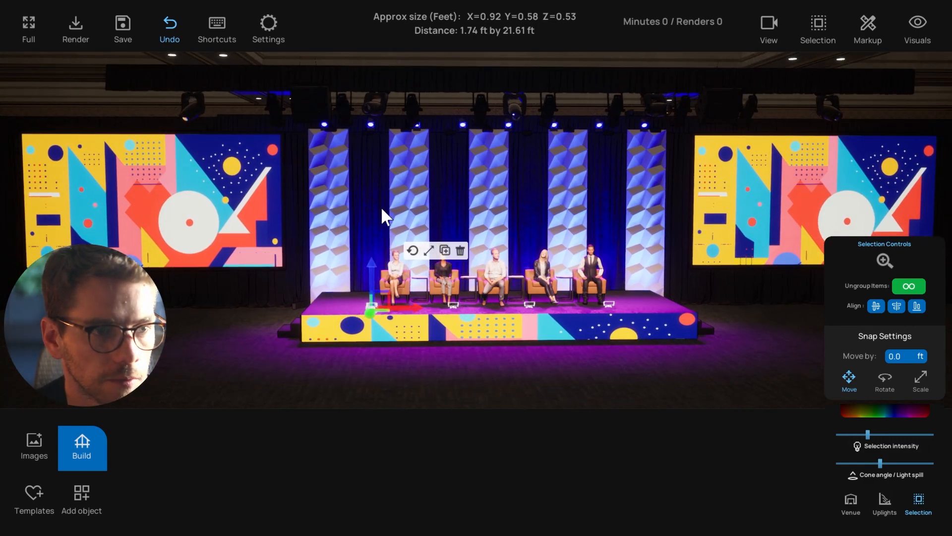
left_click_drag(398, 286, 476, 301)
left_click(483, 367)
mouse_move(449, 223)
left_mouse_down()
mouse_move(398, 210)
mouse_move(450, 228)
left_mouse_up()
left_click(366, 198)
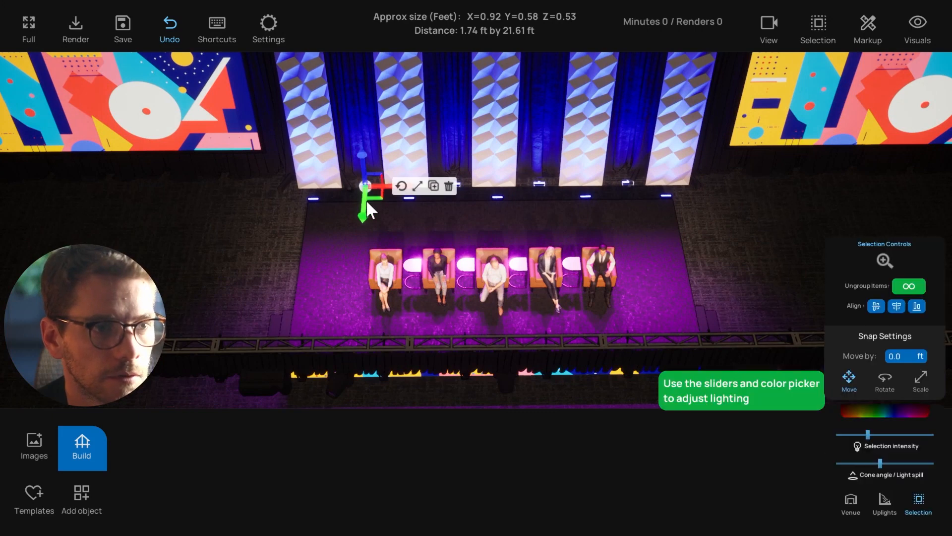
left_click_drag(364, 224, 366, 209)
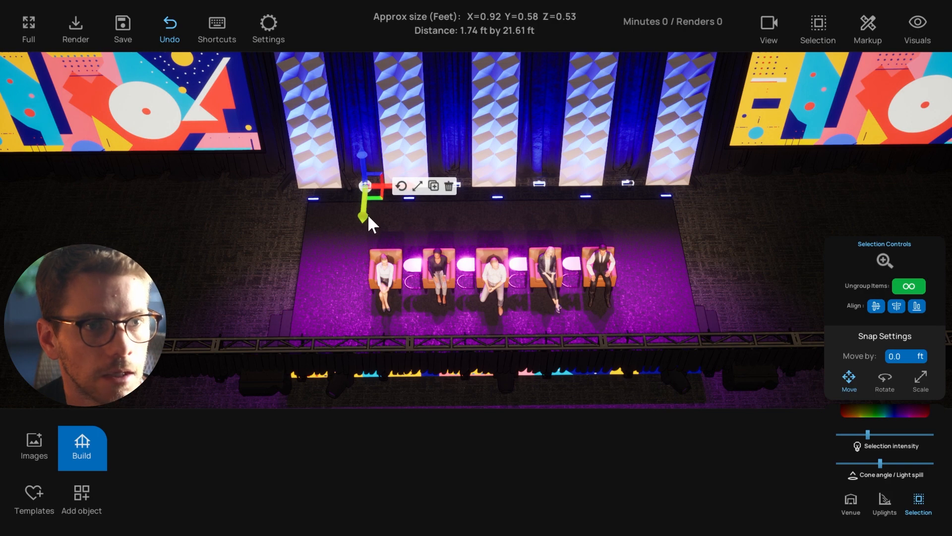
- Select the overhead lights at the tops of the scenic columns and raise their intensity to roughly 35% of its range
left_click_drag(310, 213, 320, 91)
left_click_drag(412, 211, 443, 242)
left_click(409, 154)
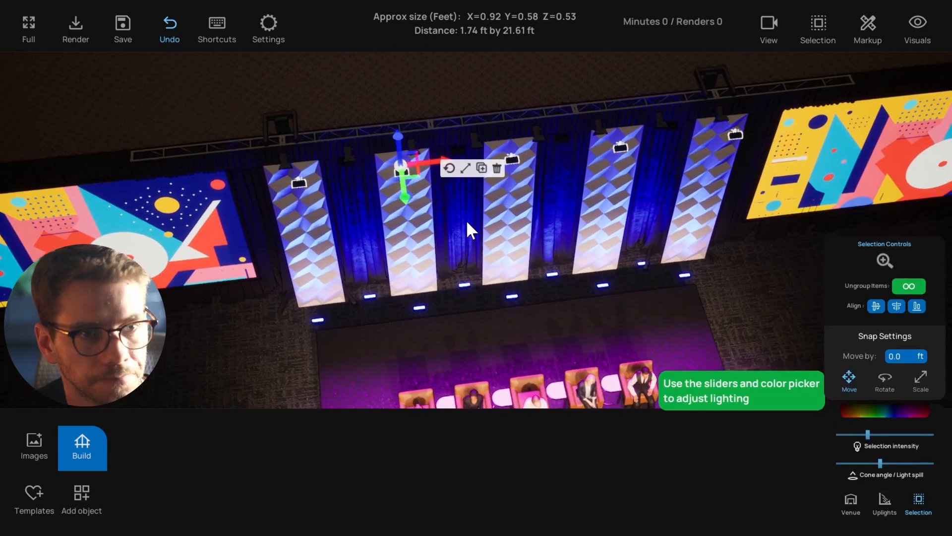
left_click_drag(423, 209, 457, 165)
left_click_drag(431, 245, 395, 218)
scroll(457, 237, "down", 2)
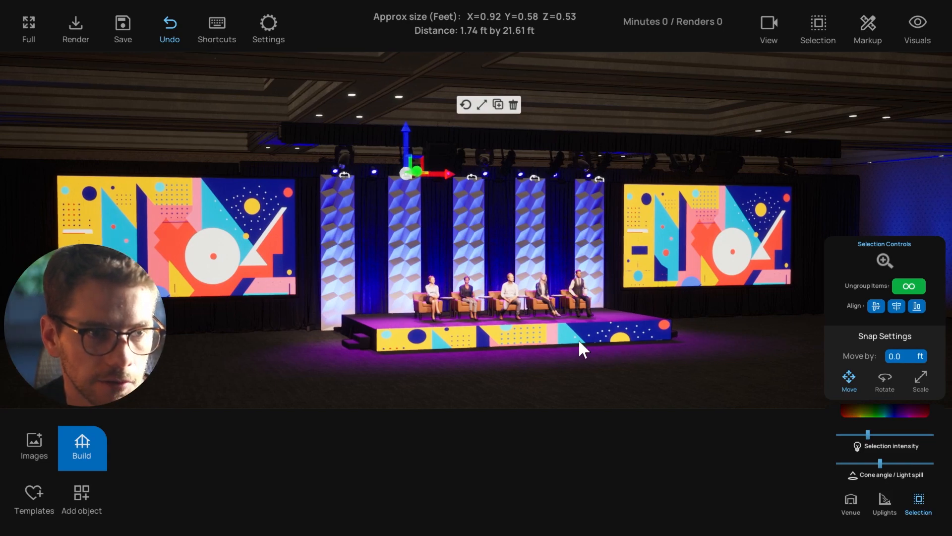
left_click_drag(607, 288, 566, 295)
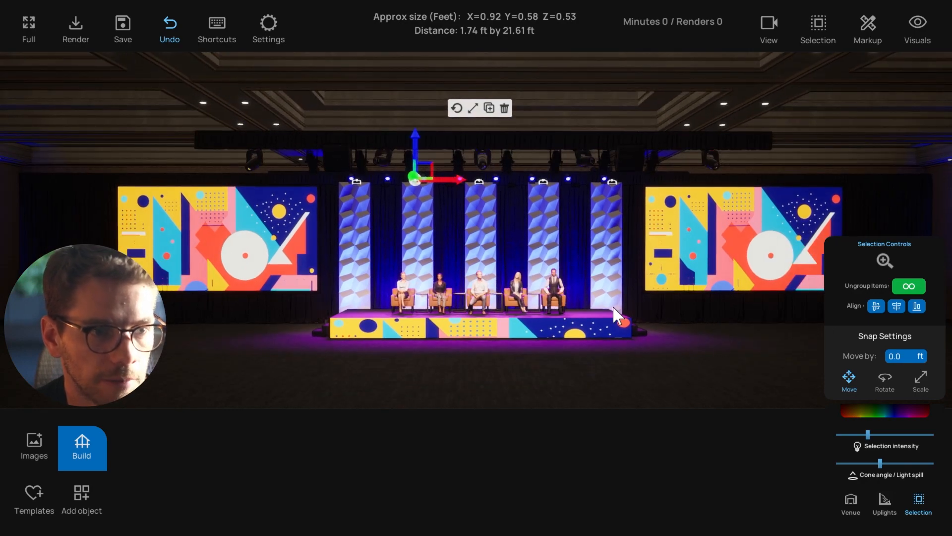
left_click_drag(403, 278, 444, 282)
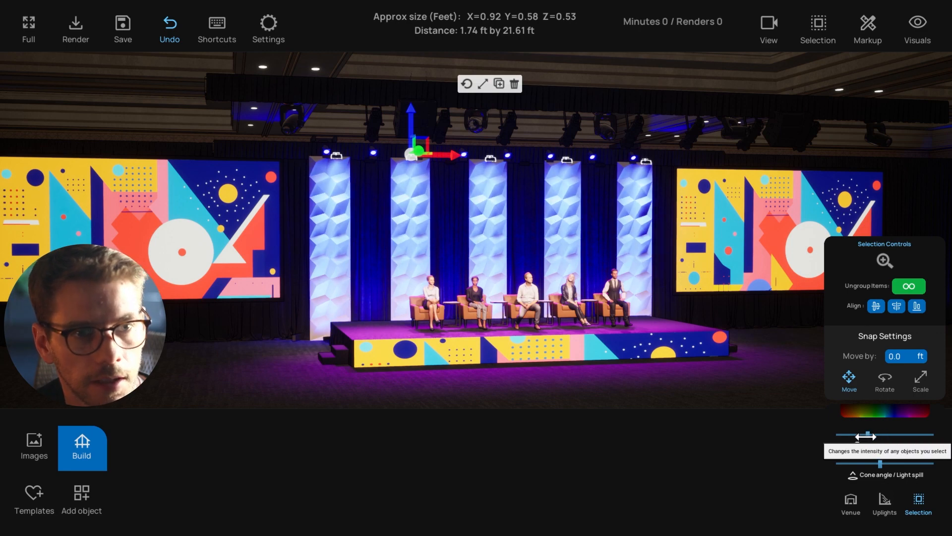
key("f")
- Adjust the overhead column lights' distance from the scenic columns, bringing them in close to the column faces
left_click_drag(552, 192, 394, 245)
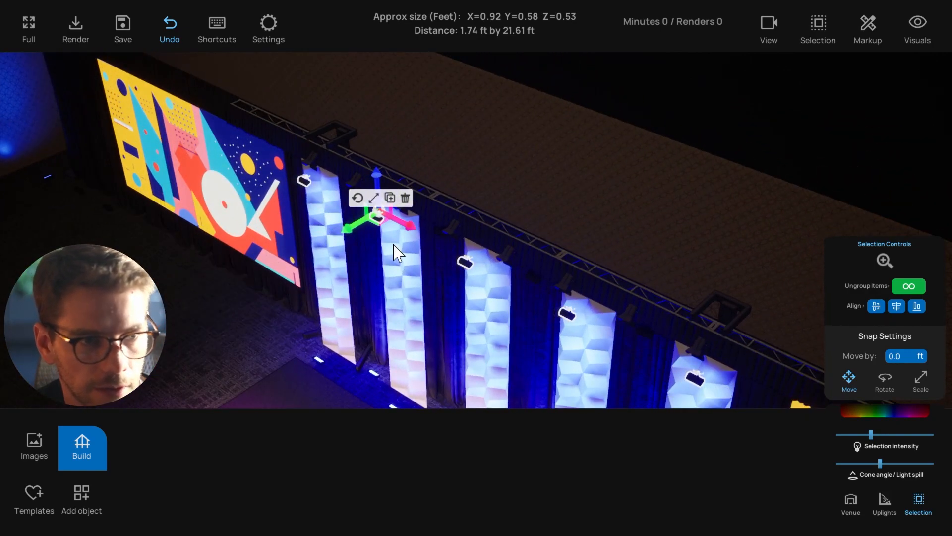
left_click_drag(475, 248, 527, 284)
mouse_move(374, 245)
left_mouse_down()
mouse_move(388, 237)
mouse_move(364, 250)
left_mouse_up()
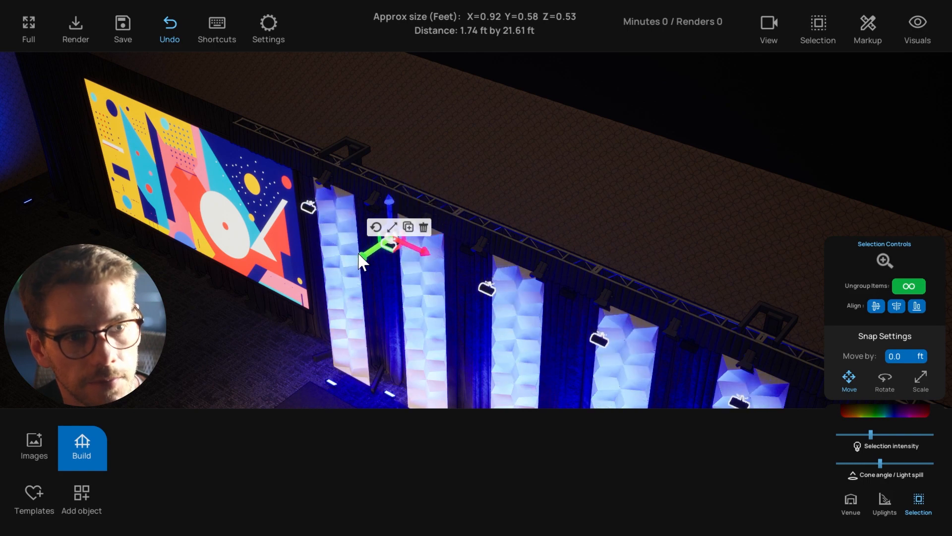
left_click_drag(541, 313, 497, 229)
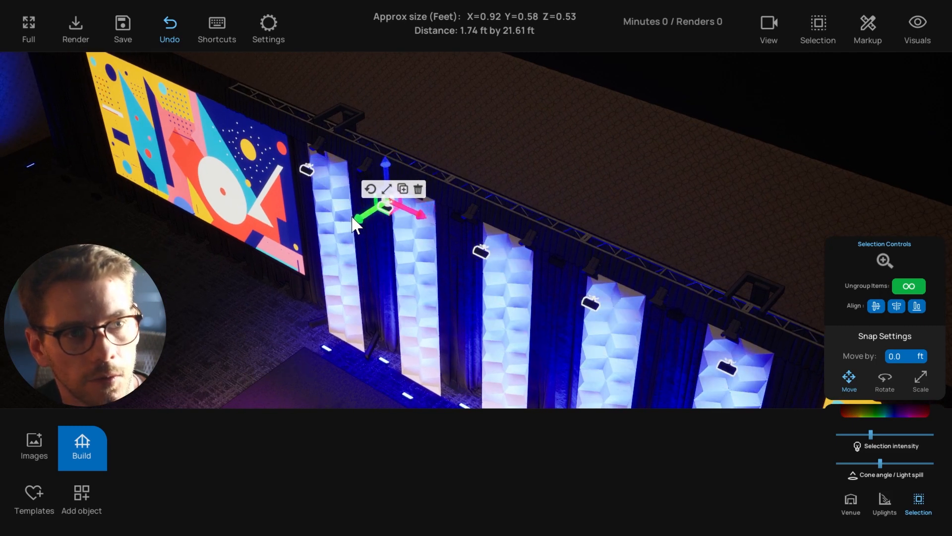
mouse_move(354, 217)
left_mouse_down()
mouse_move(388, 204)
mouse_move(356, 220)
left_mouse_up()
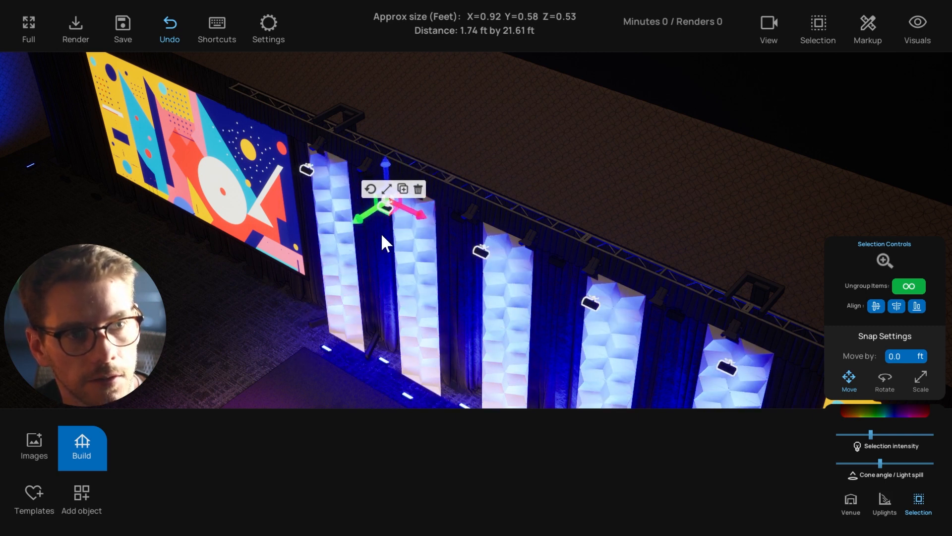
middle_click_drag(425, 306, 513, 239)
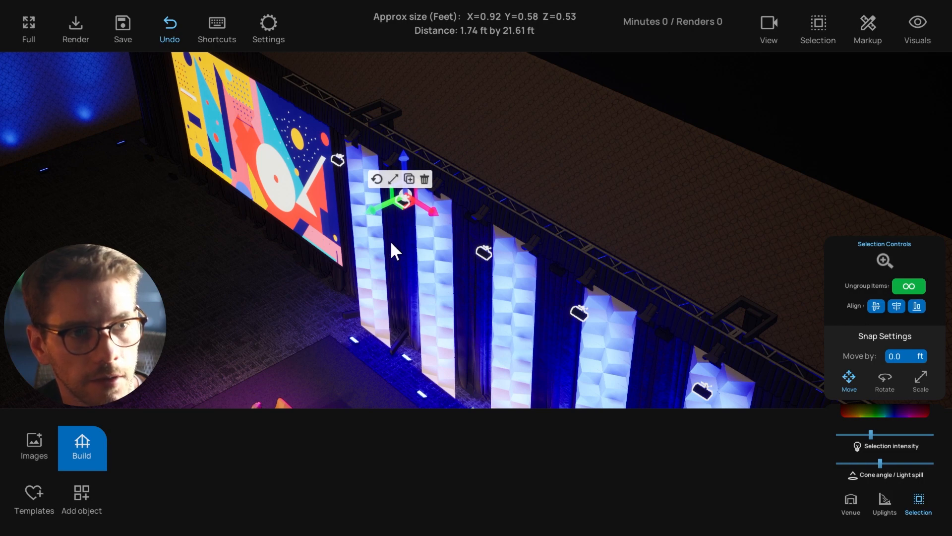
middle_click_drag(392, 243, 453, 281)
middle_click_drag(379, 281, 409, 269)
left_click_drag(365, 227, 378, 222)
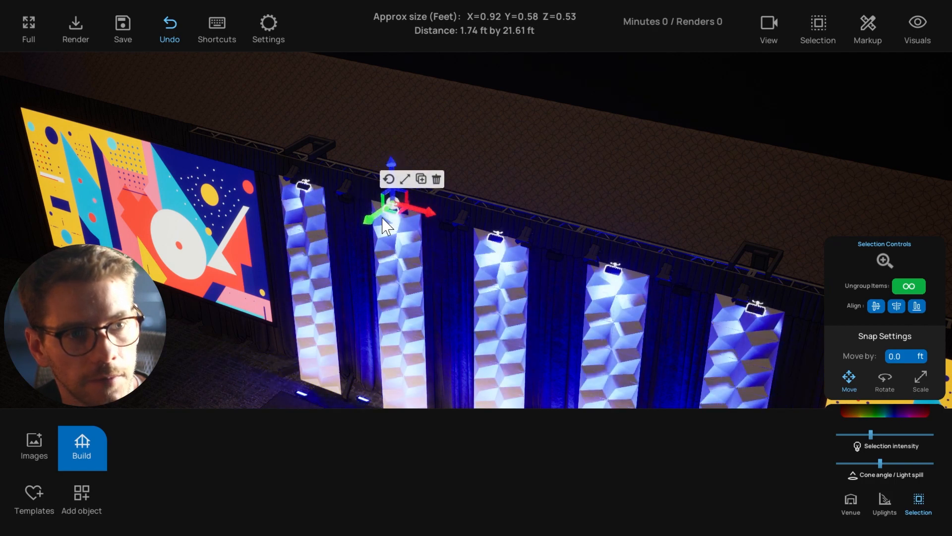
- Tilt the overhead column lights to adjust how their beams graze the scenic columns
middle_click_drag(417, 271, 366, 252)
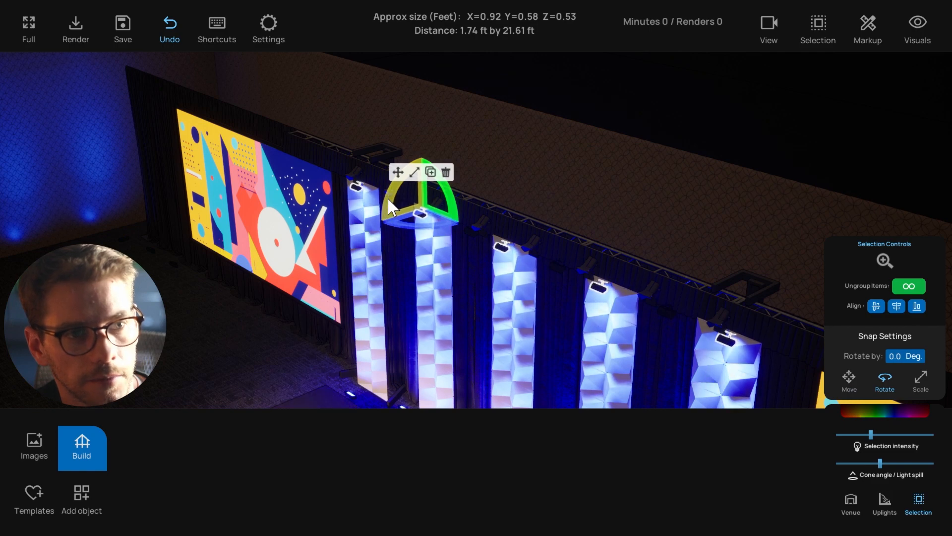
left_click_drag(388, 197, 396, 183)
middle_click_drag(407, 268, 530, 224)
left_click(433, 230)
scroll(465, 252, "up", 2)
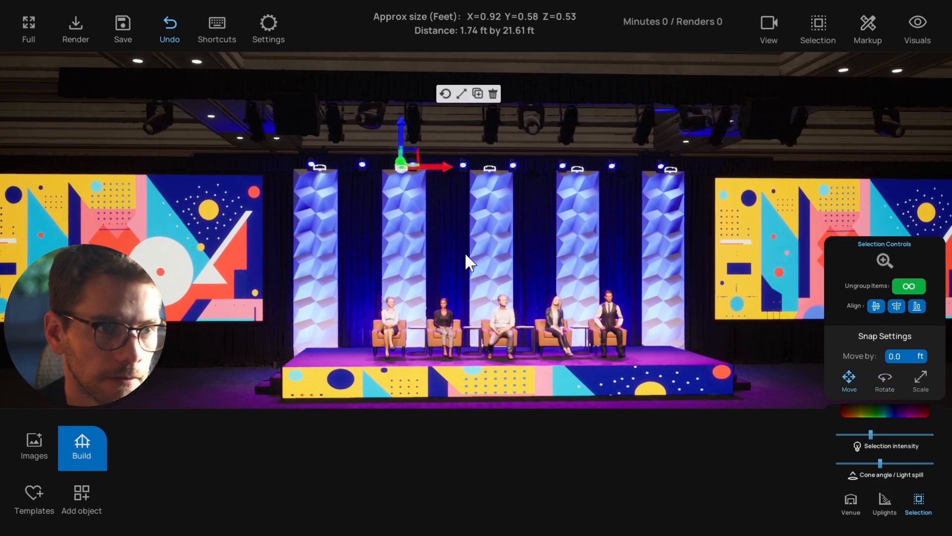
- Select the overhead drape lights between the columns, set their intensity to just over a third of its range, and deselect them
scroll(466, 252, "up", 3)
middle_click_drag(462, 247, 459, 370)
middle_click_drag(454, 223, 565, 177)
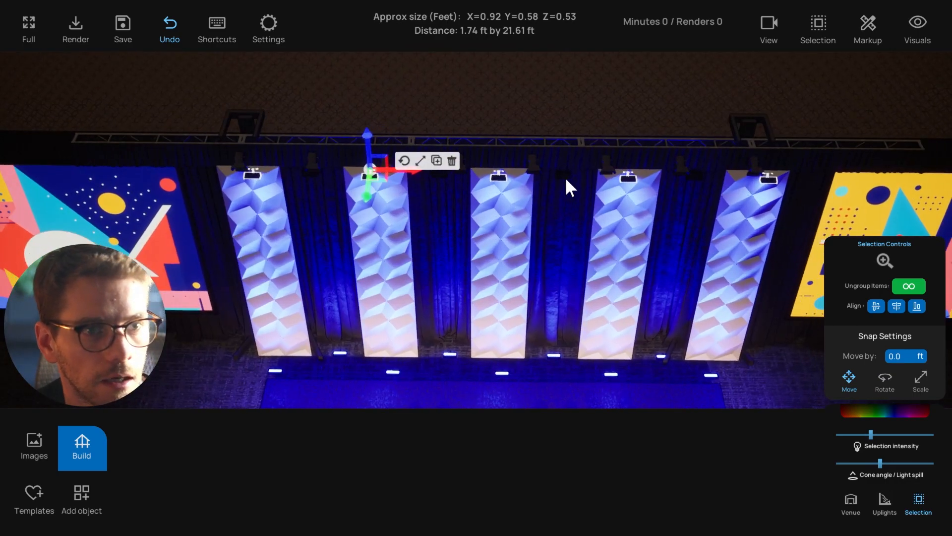
middle_click_drag(556, 242, 546, 112)
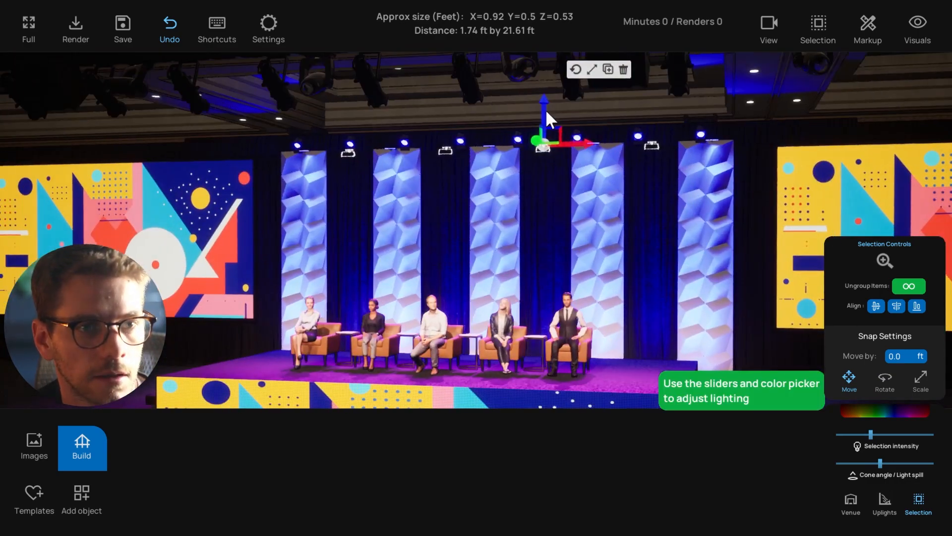
left_click_drag(872, 435, 885, 436)
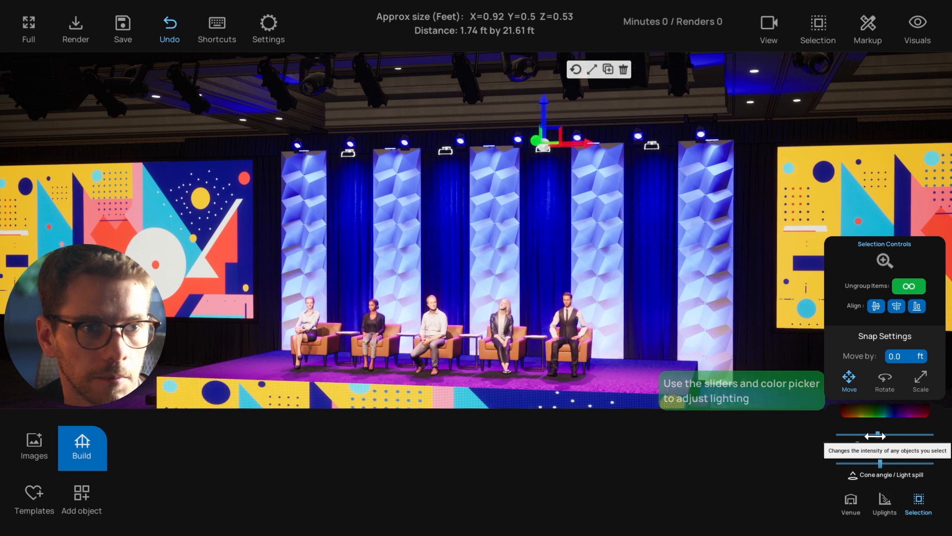
scroll(659, 305, "down", 5)
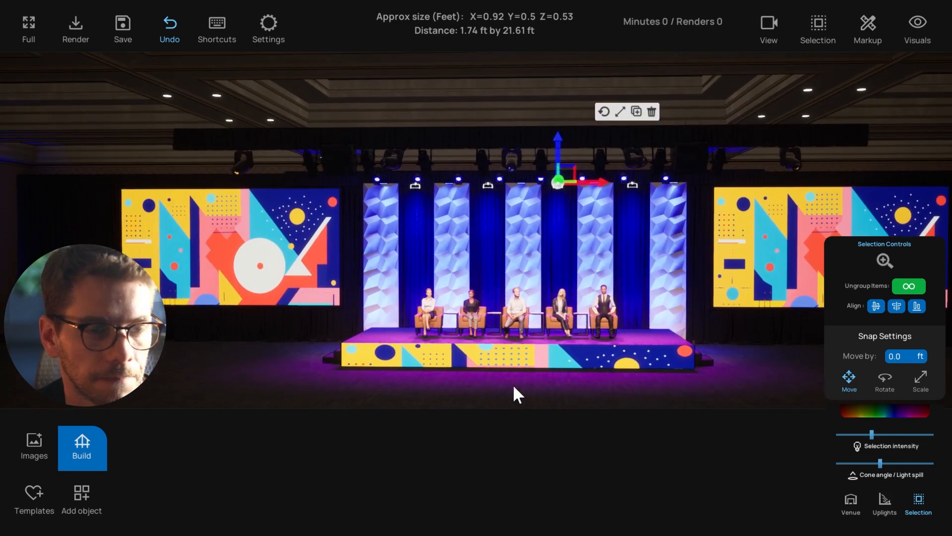
left_click(471, 378)
- Examine the combined column, drape and stage lighting from the front and from farther back in the ballroom
middle_click_drag(471, 378, 516, 201)
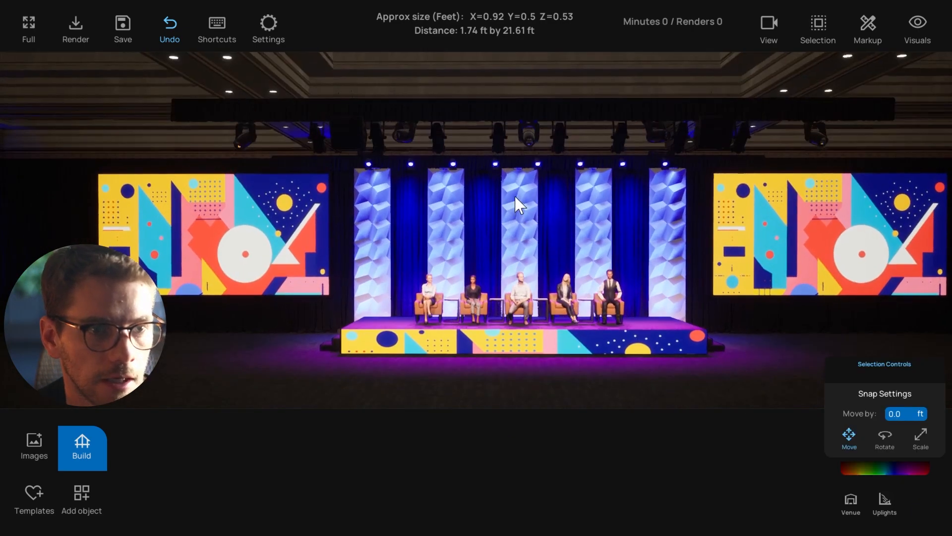
scroll(599, 289, "down", 4)
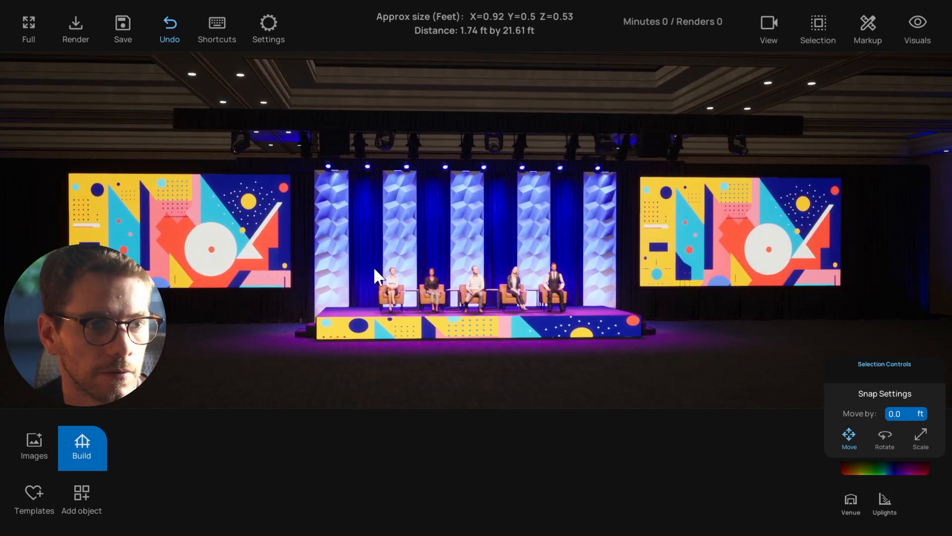
left_click(374, 269)
left_click_drag(583, 342, 582, 345)
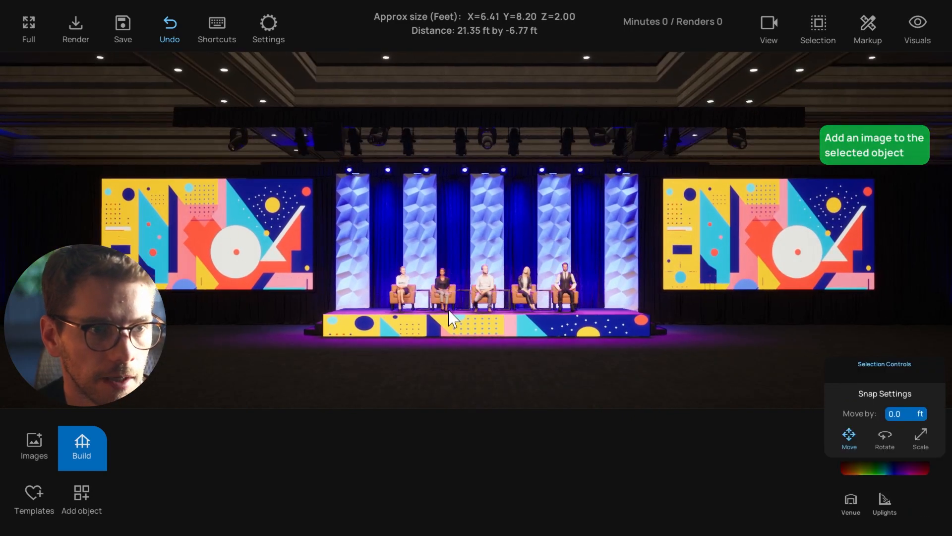
middle_click_drag(451, 307, 491, 284)
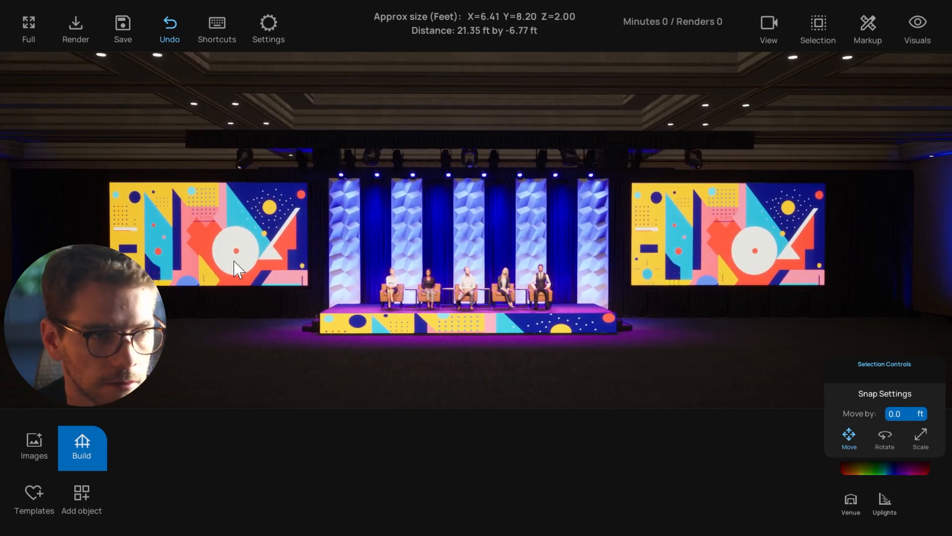
- Select the drape uplights beyond the side screens, raise their intensity to about two thirds of the range, and deselect them
left_click(252, 281)
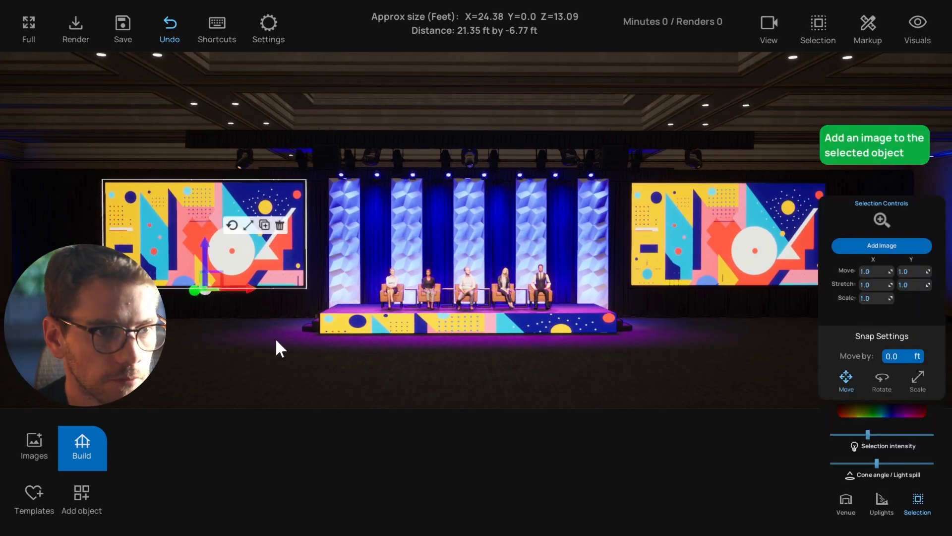
left_click(276, 339)
middle_click_drag(276, 339, 534, 291)
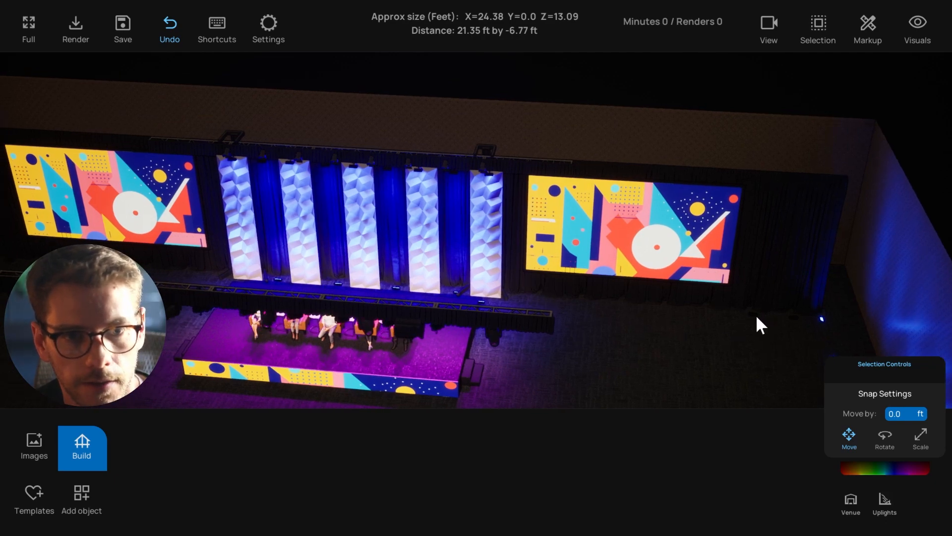
left_click(756, 318)
middle_click_drag(444, 308, 138, 248)
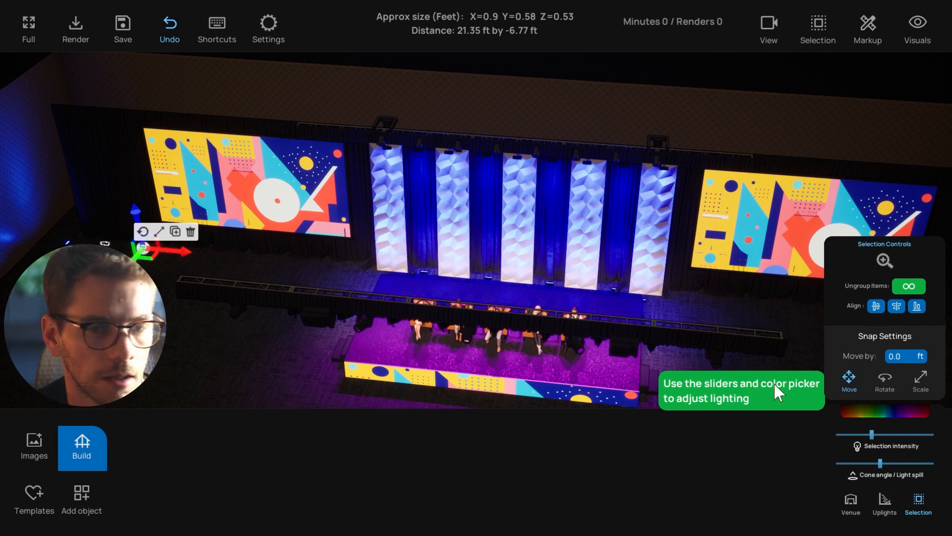
left_click(301, 365)
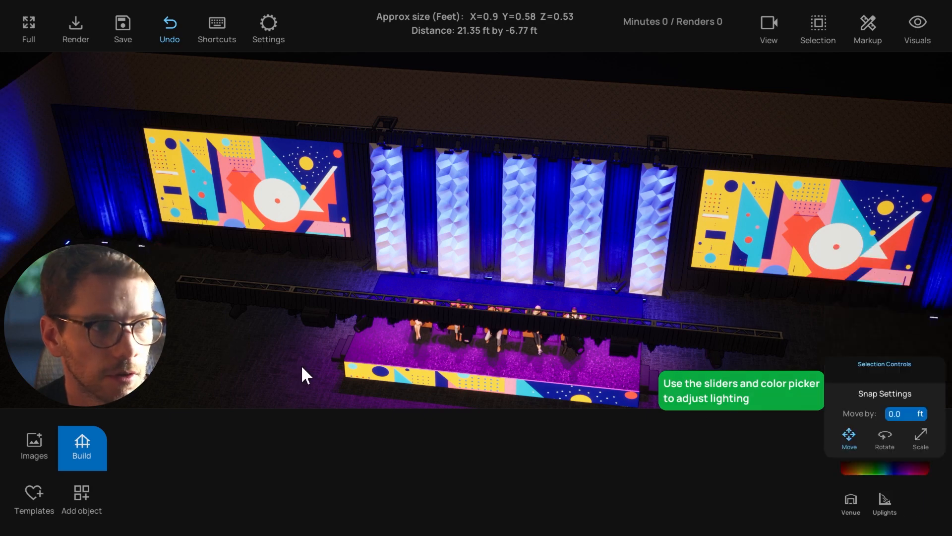
- Reselect the uplights on the outer side drapes and widen their cone angle to just past the midpoint
middle_click_drag(302, 365, 339, 272)
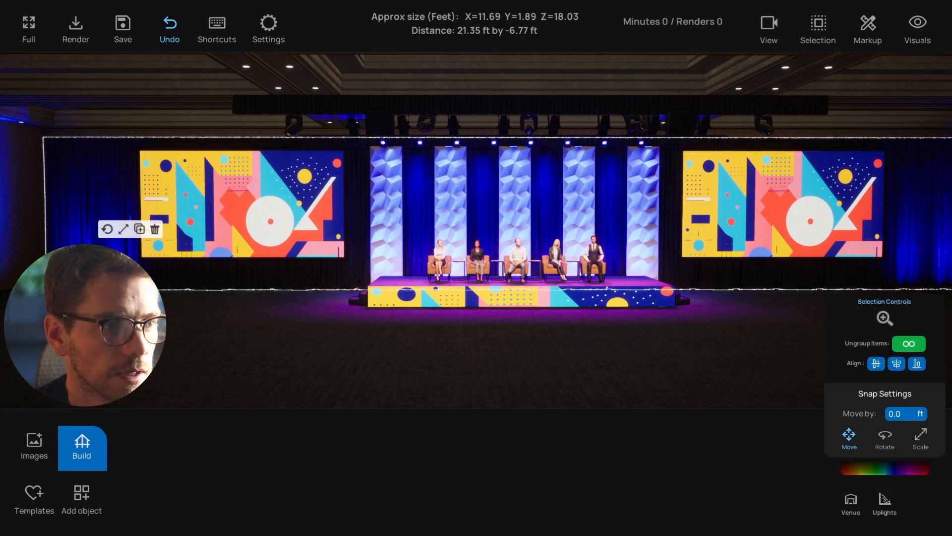
left_click(347, 354)
middle_click_drag(347, 355, 351, 372)
left_click(161, 288)
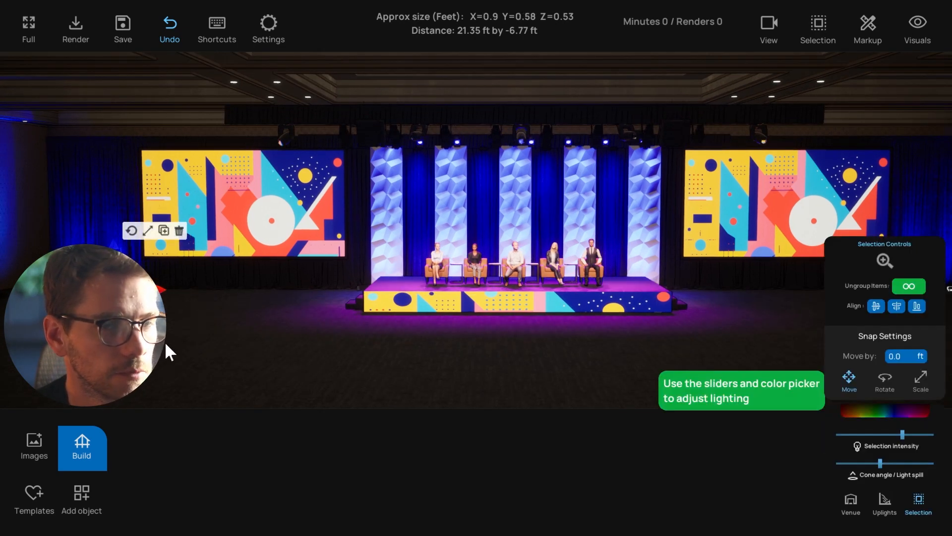
left_click(171, 343)
middle_click_drag(199, 339, 204, 372)
scroll(229, 333, "down", 3)
left_click(162, 281)
left_click(198, 328)
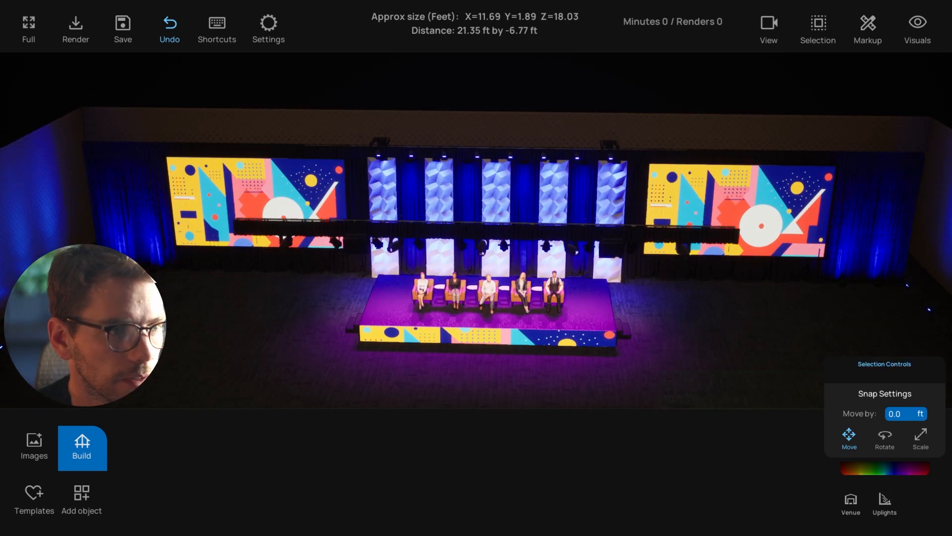
left_click(147, 272)
middle_click_drag(188, 310, 192, 275)
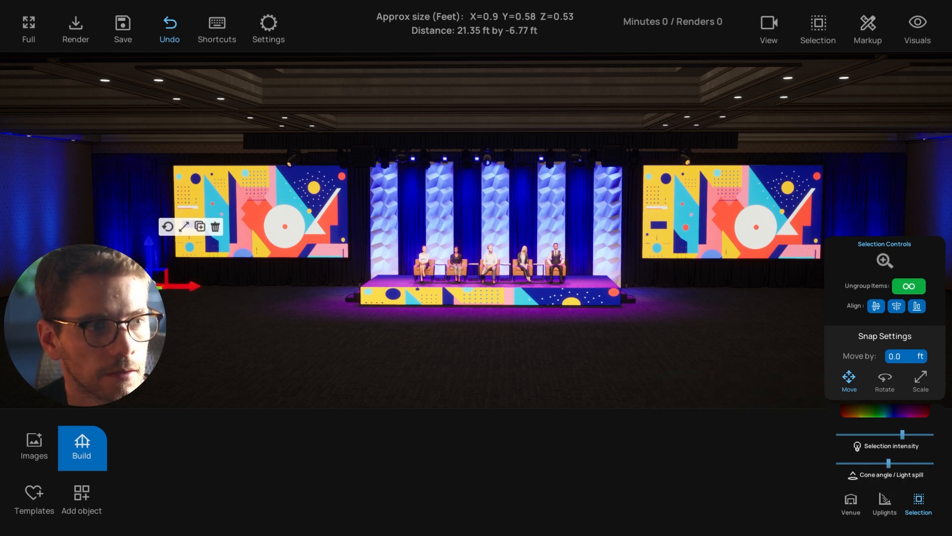
left_click(286, 344)
- Examine the stage lighting and the uplit side drapes from the front and from an angle in the ballroom
scroll(308, 343, "up", 5)
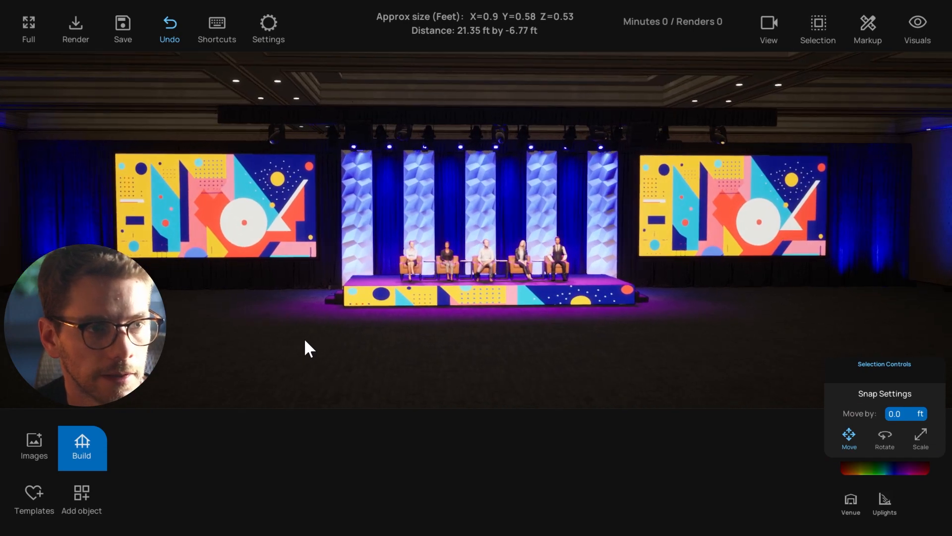
key("s")
key("a")
key("a")
right_click_drag(284, 305, 401, 323)
key("w")
key("s")
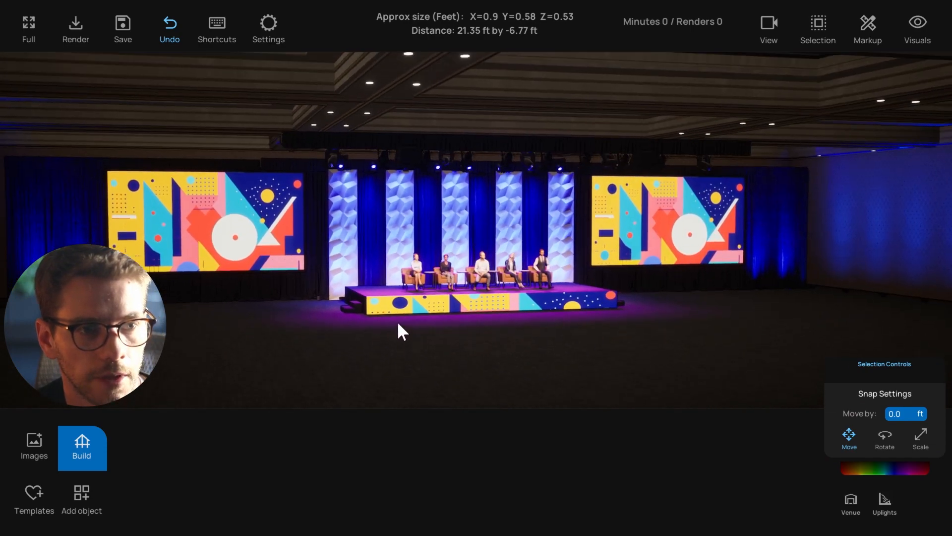
- Identify the separate groups of gobo moving lights on the front truss by selecting them
left_click(408, 165)
key("w")
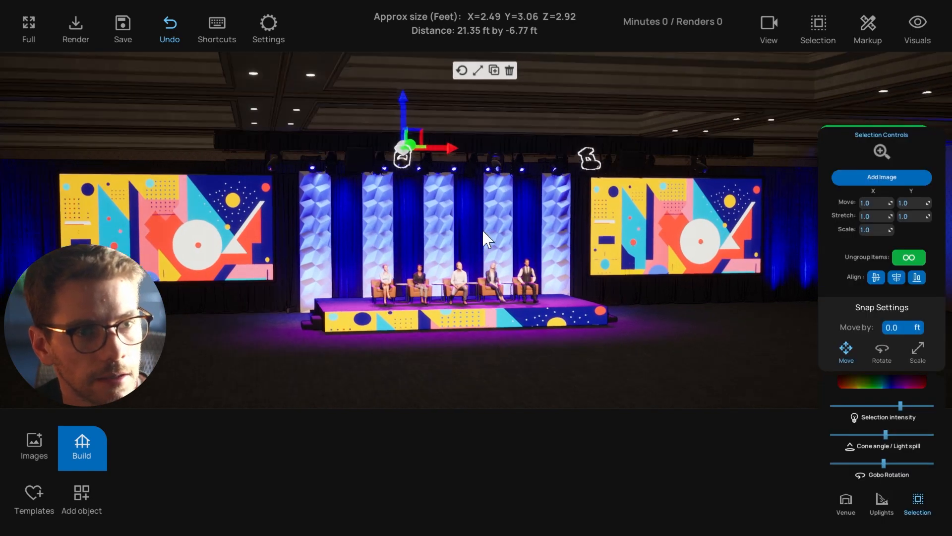
key("d")
right_click_drag(485, 231, 480, 222)
left_click(464, 151)
key("s")
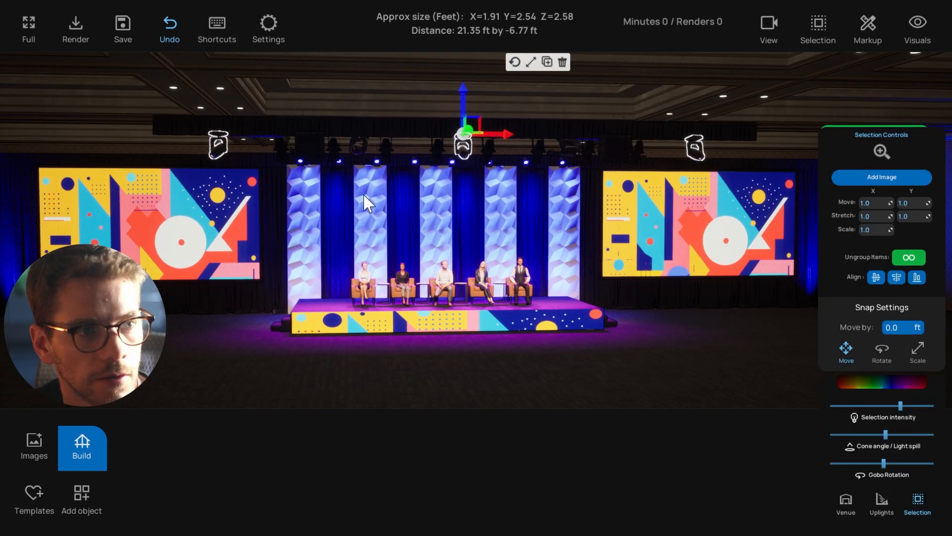
left_click(564, 354)
key("w")
right_click_drag(589, 348, 334, 188)
left_click(472, 178)
left_click(443, 357)
left_click(294, 190)
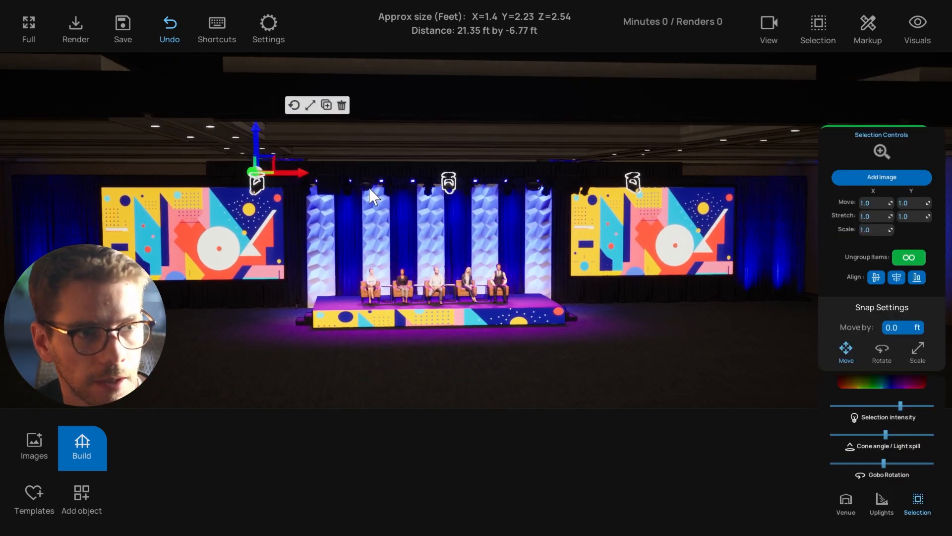
- Examine the five selected gobo lights and the stage from angled ballroom views, and clear the selection
right_click_drag(409, 235, 533, 248)
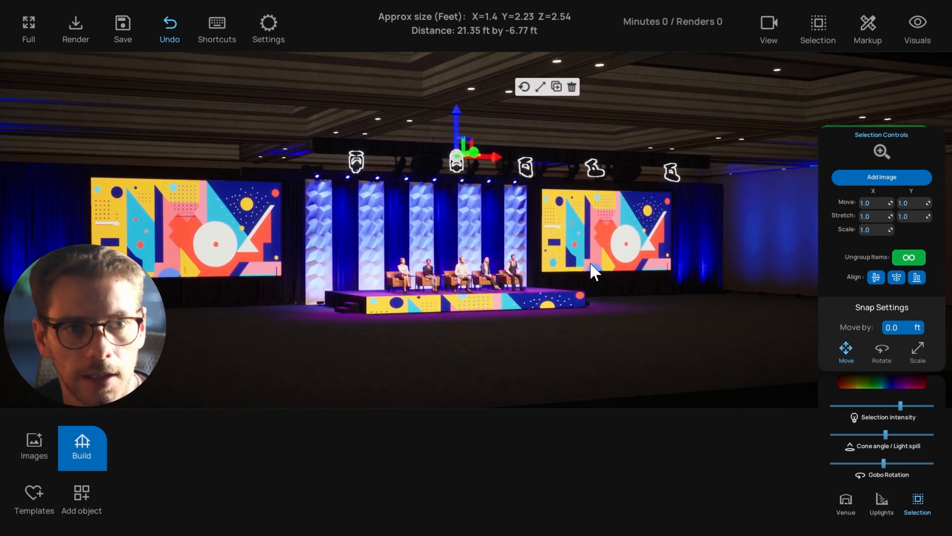
right_click_drag(590, 268, 614, 298)
key("w")
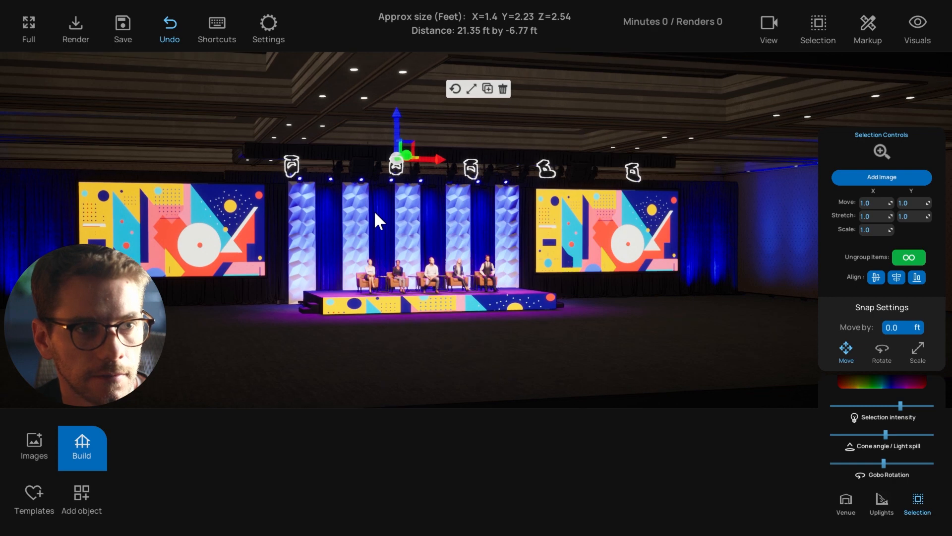
right_click_drag(374, 210, 397, 211)
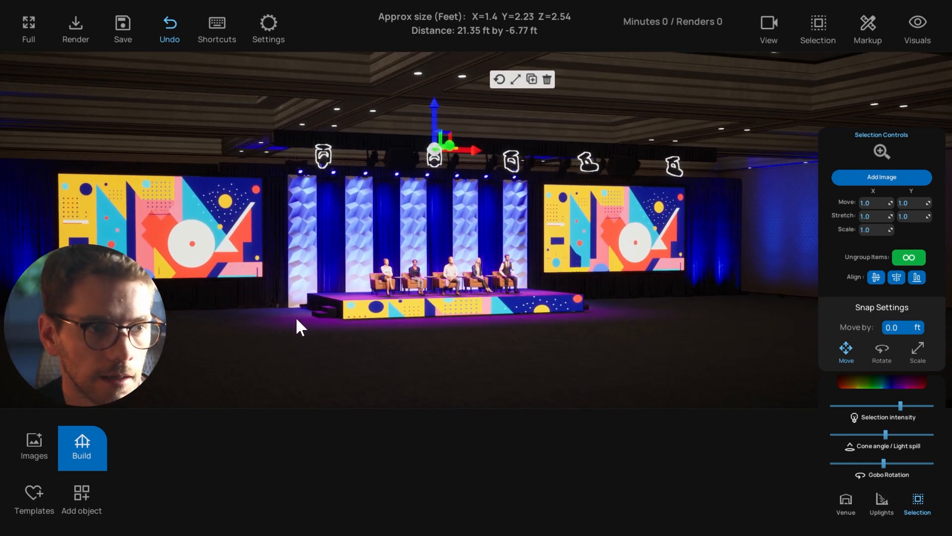
right_click_drag(458, 329, 590, 261)
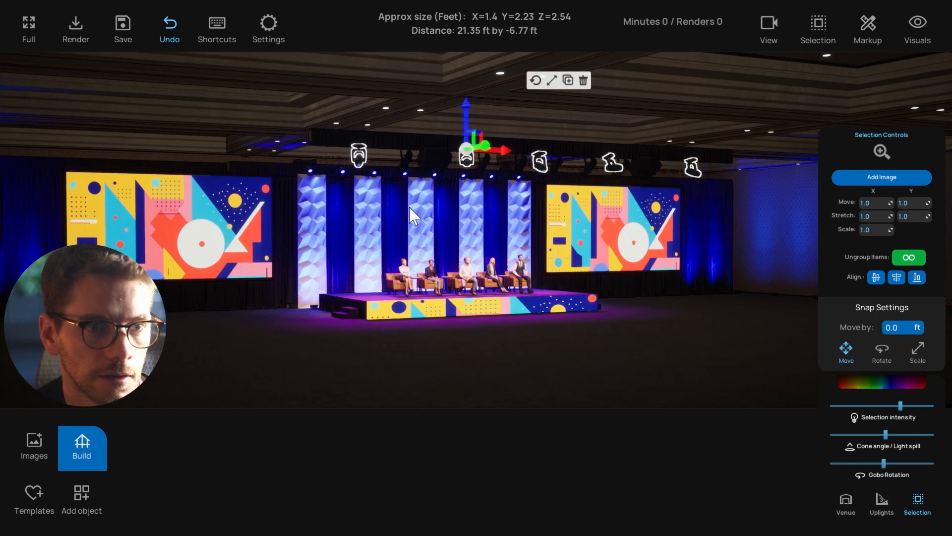
key("a")
right_click_drag(458, 338, 387, 326)
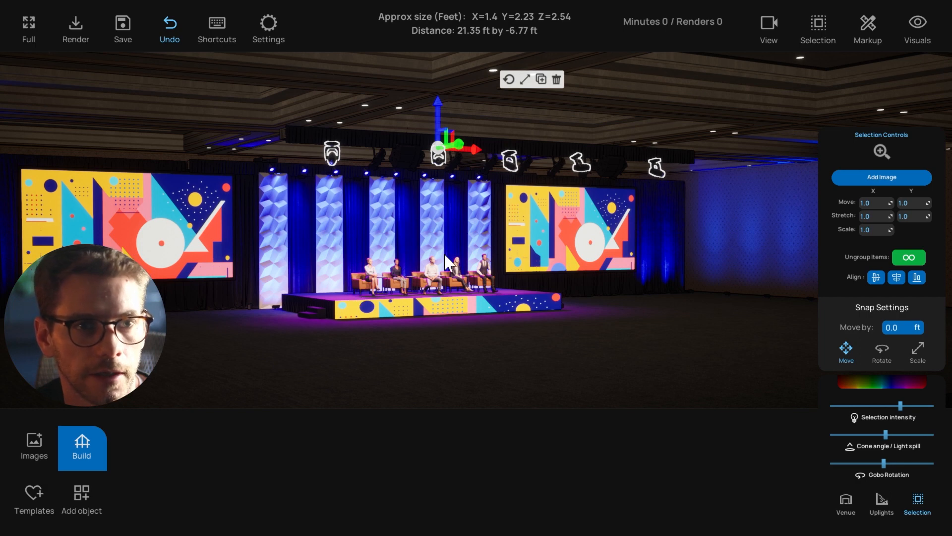
left_click(590, 350)
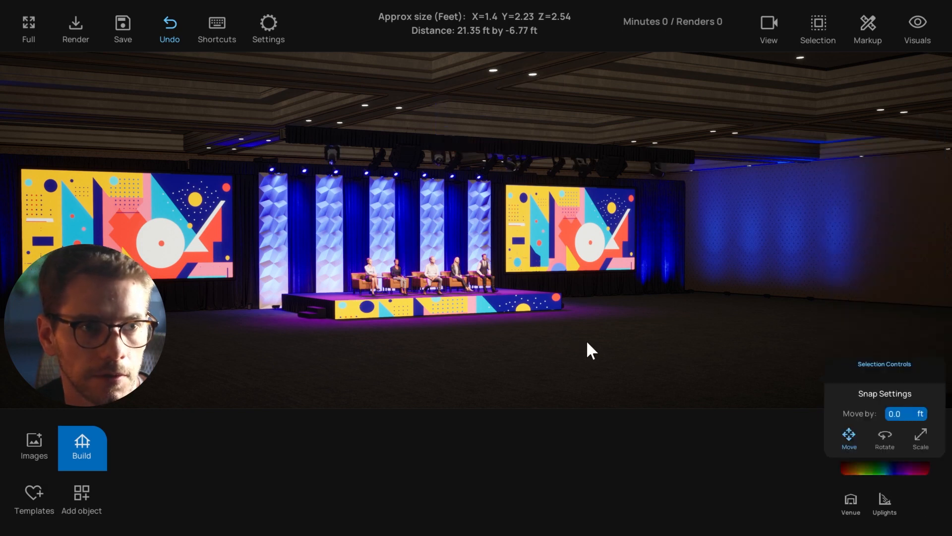
- Select the two-fixture gobo light group on the front truss and set its intensity to about half of the range
left_click(439, 159)
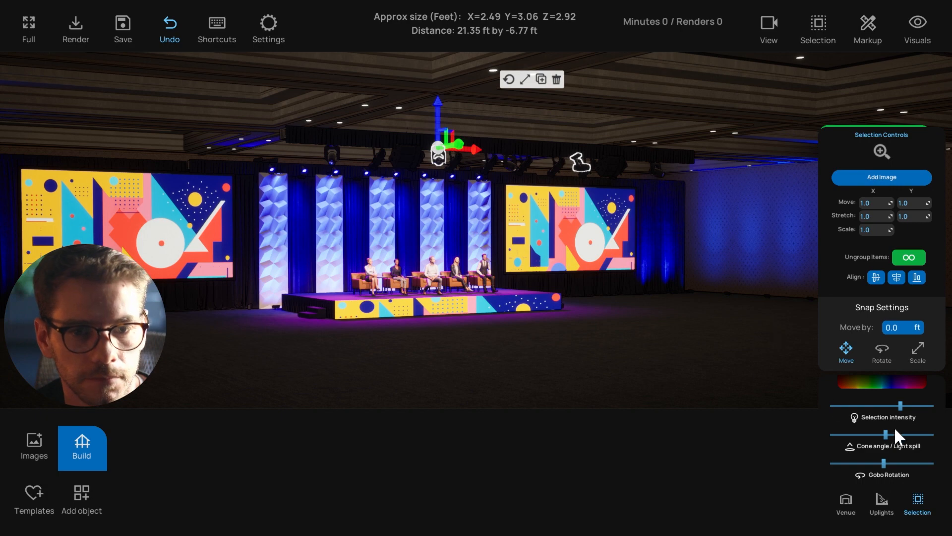
mouse_move(892, 406)
left_mouse_down()
mouse_move(873, 406)
mouse_move(885, 412)
left_mouse_up()
middle_click_drag(667, 332, 637, 323)
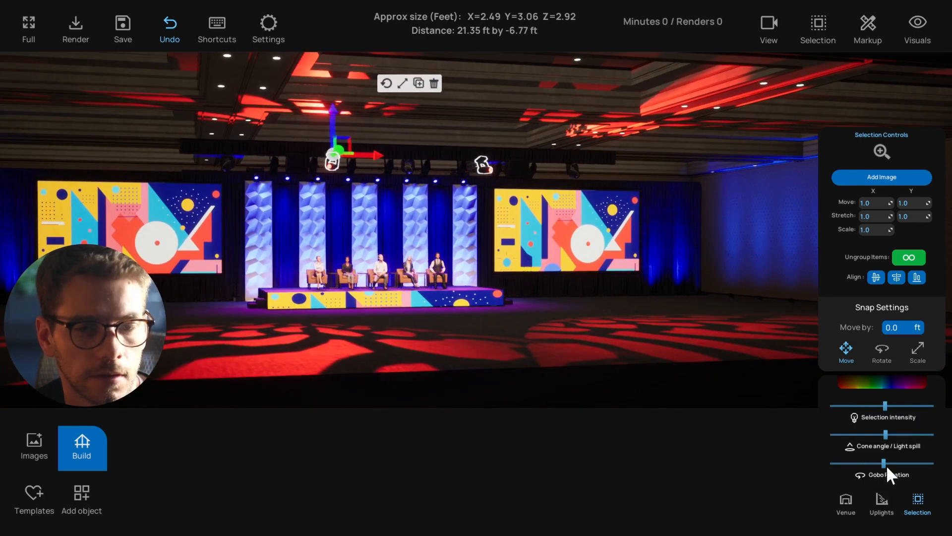
- Widen the two gobo lights' cone angle to about 85 percent of the range and deselect them
left_click_drag(885, 434, 865, 435)
left_click_drag(856, 435, 915, 436)
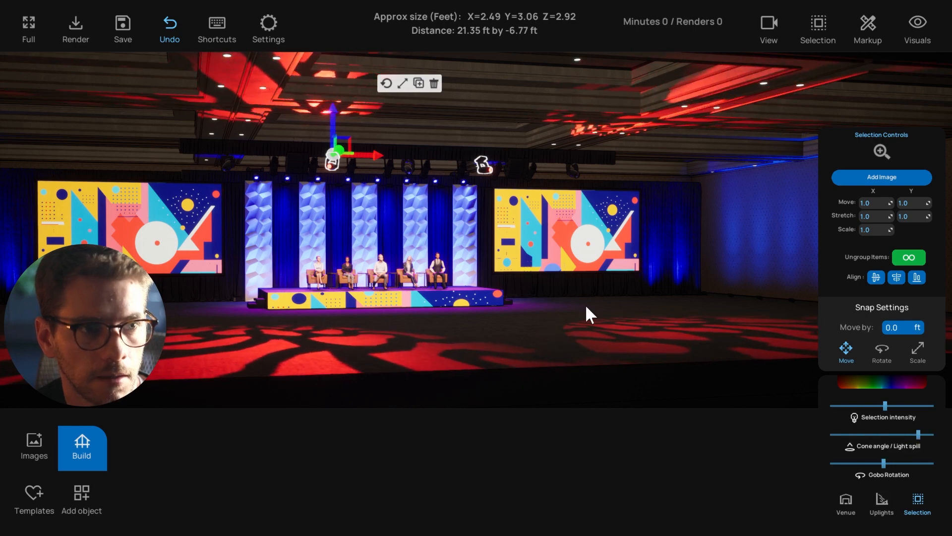
left_click_drag(585, 305, 422, 368)
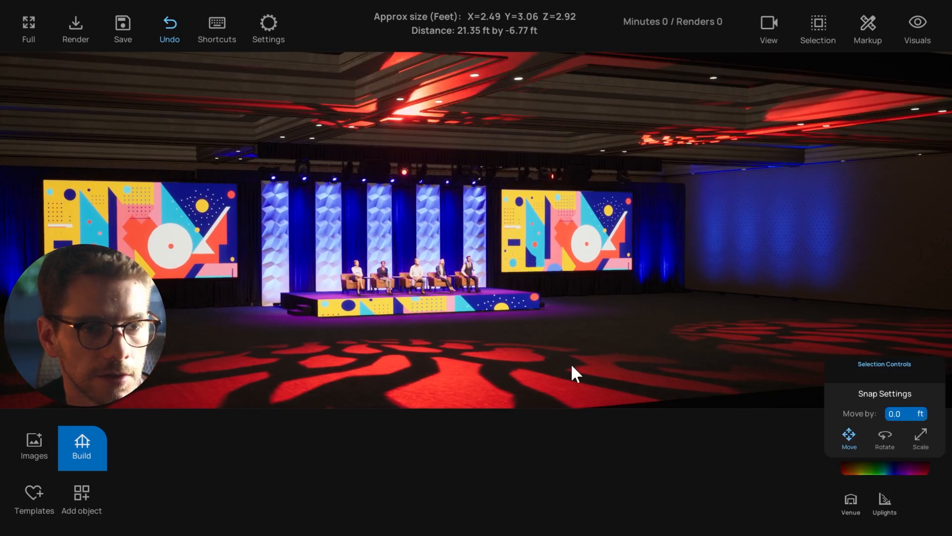
left_click_drag(617, 347, 514, 306)
left_click_drag(643, 355, 411, 181)
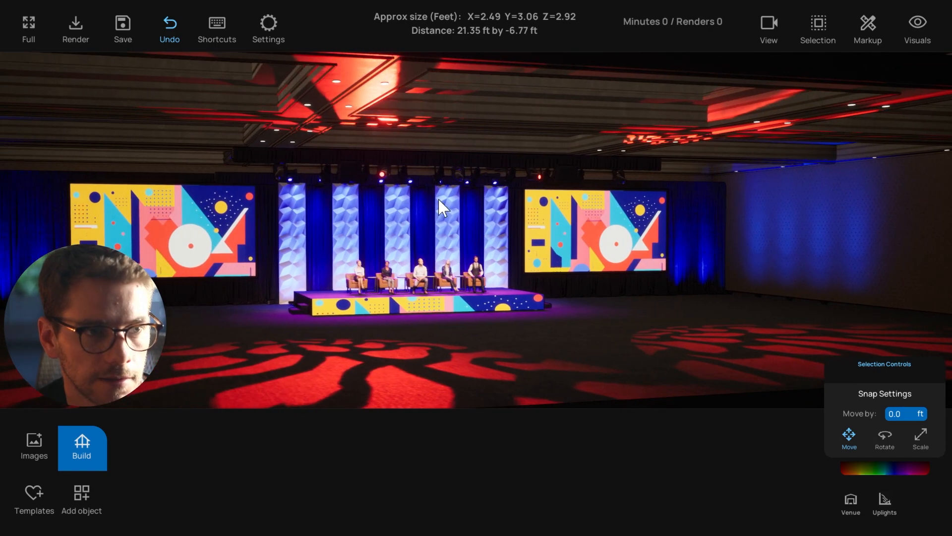
- Select the three-fixture gobo light group together with the two-fixture group and set their intensity to just under a tenth of the range
scroll(436, 168, "up", 3)
left_click(455, 152)
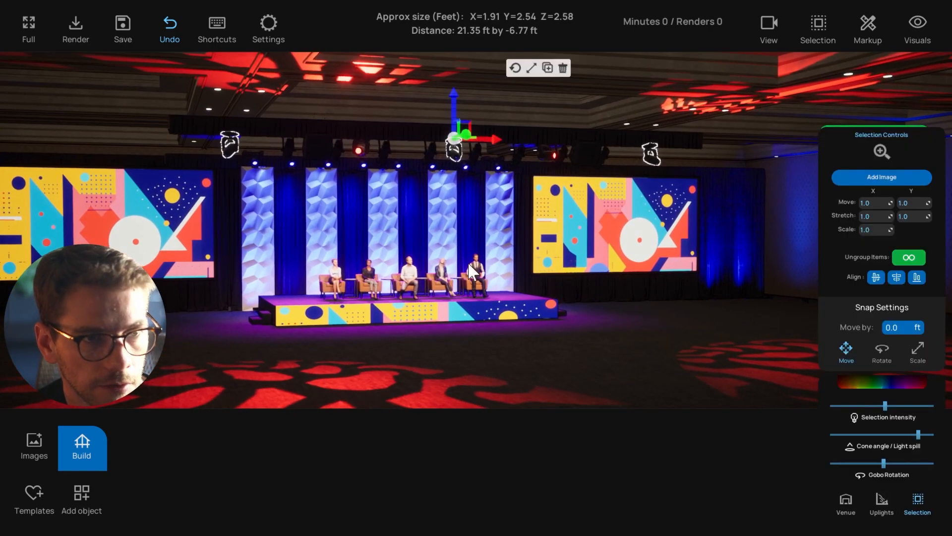
scroll(468, 261, "down", 3)
left_click_drag(882, 406, 843, 406)
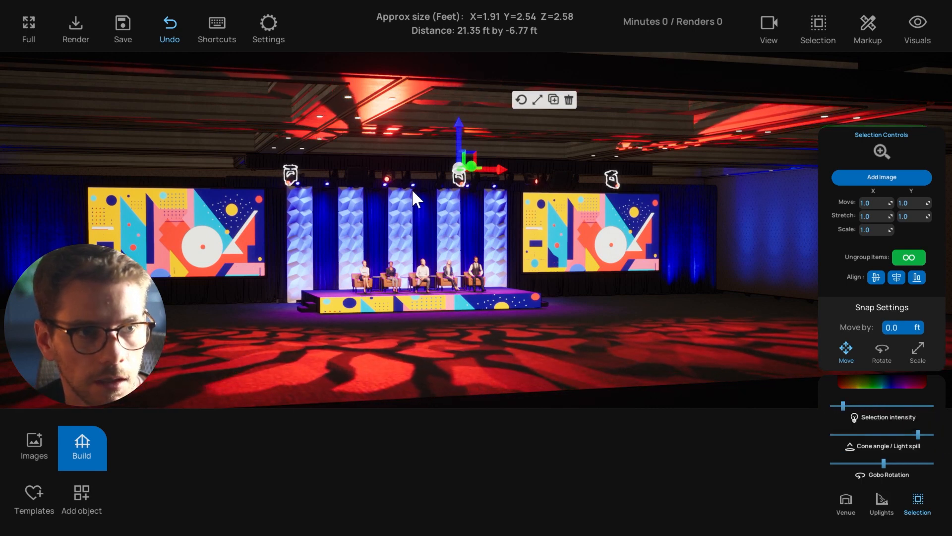
left_click(392, 180)
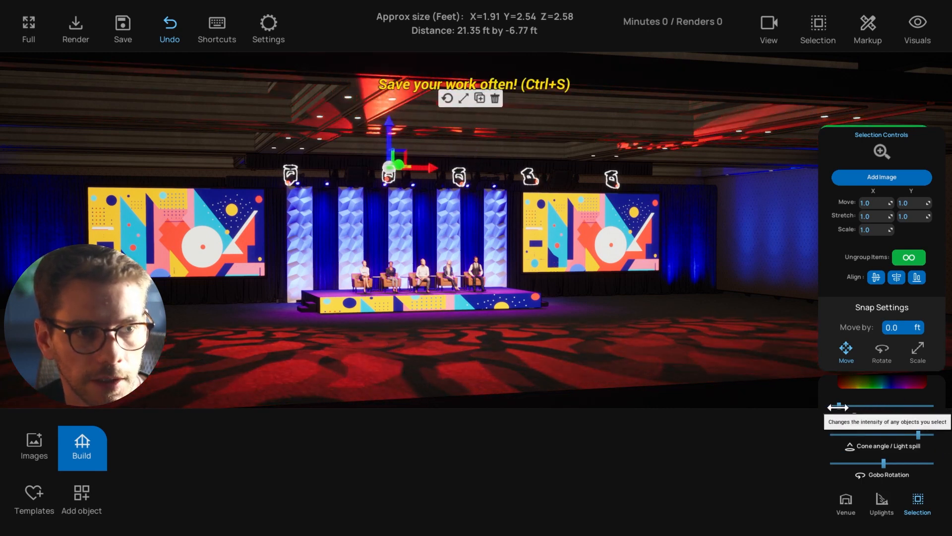
left_click(607, 331)
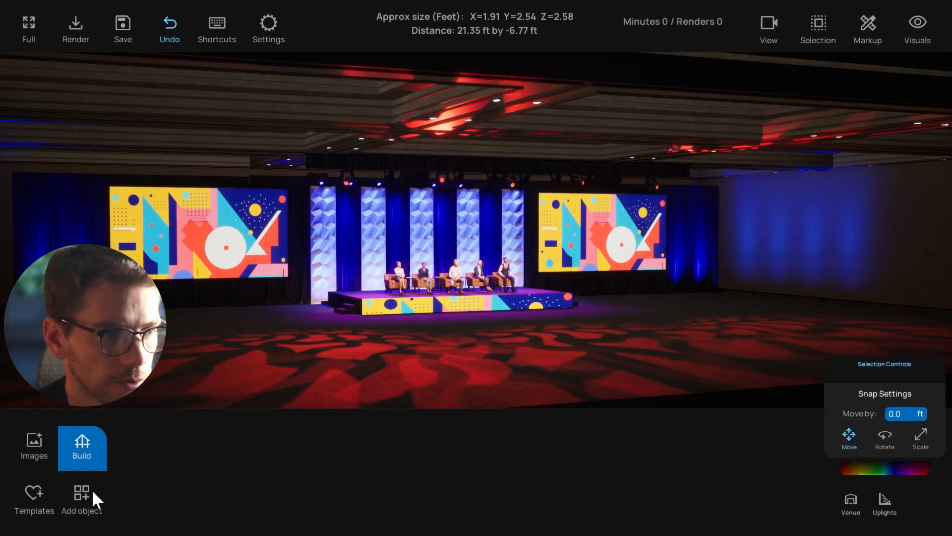
- Dim the venue's room lighting to near the minimum of its range
left_click(91, 490)
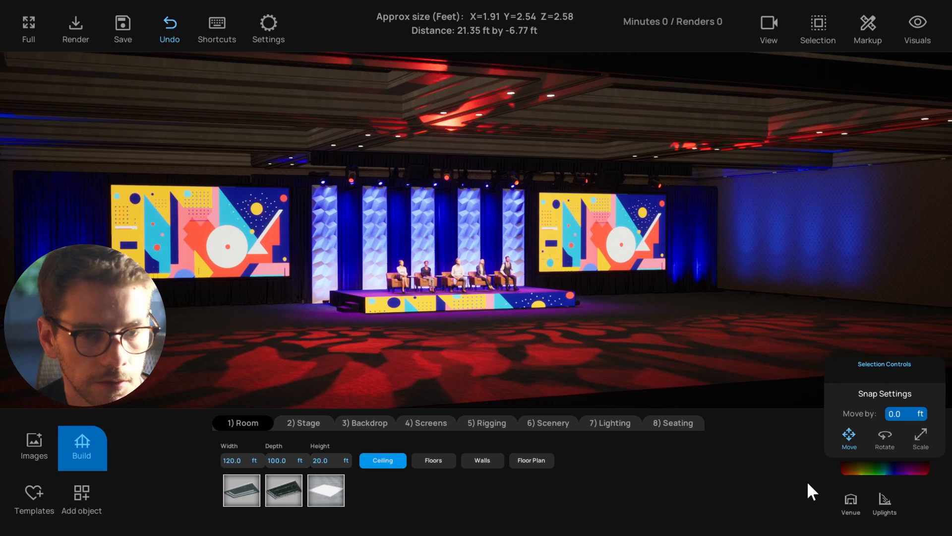
left_click(851, 499)
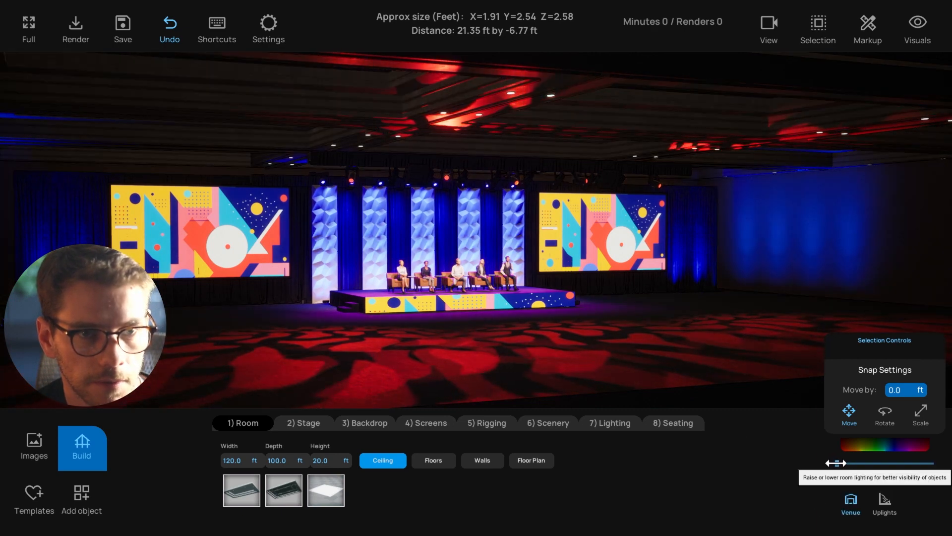
left_click(845, 500)
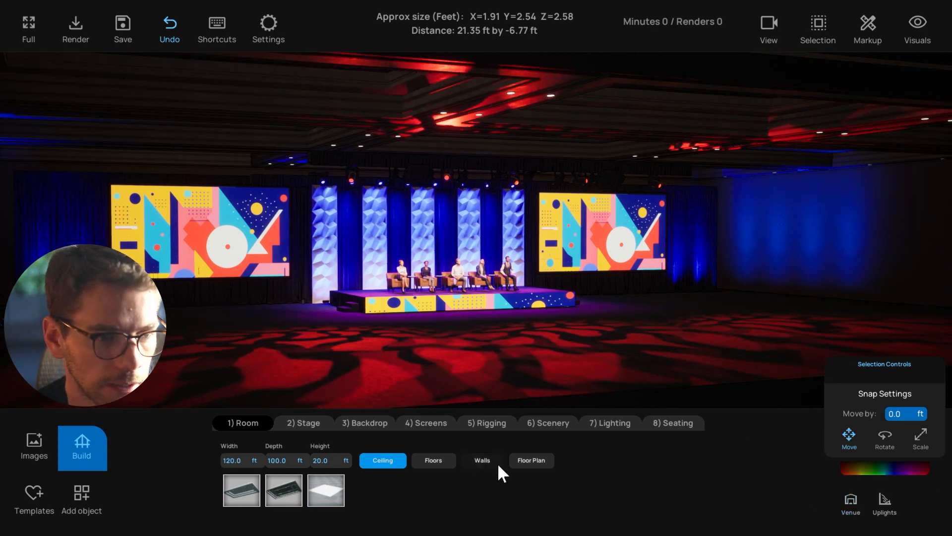
- Add classroom seating to the audience area in front of the stage and set the seating width to 80 ft
left_click(608, 421)
left_click(682, 423)
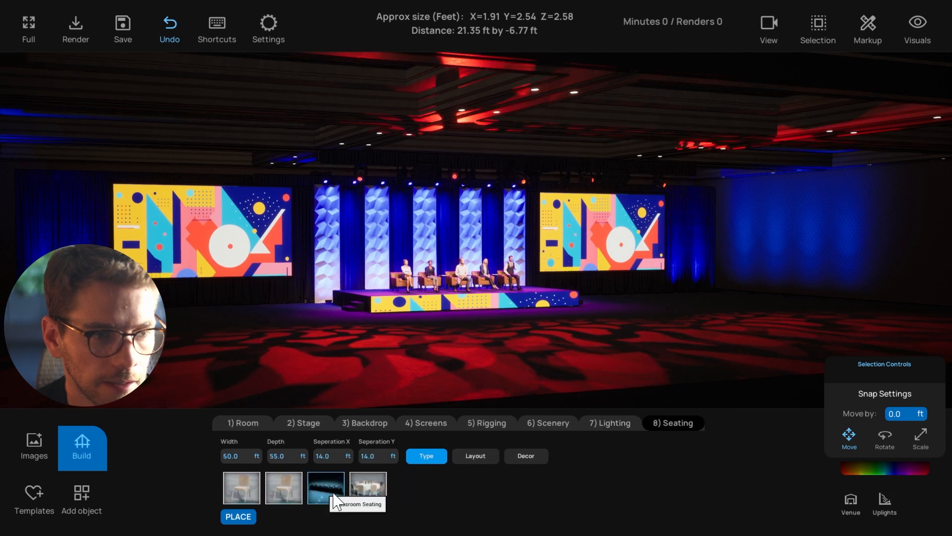
left_click(368, 487)
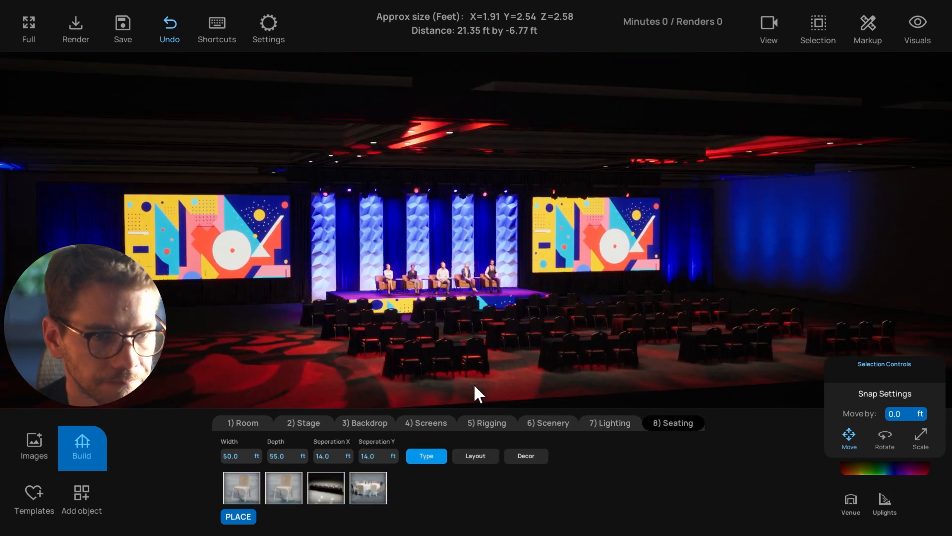
left_click(251, 454)
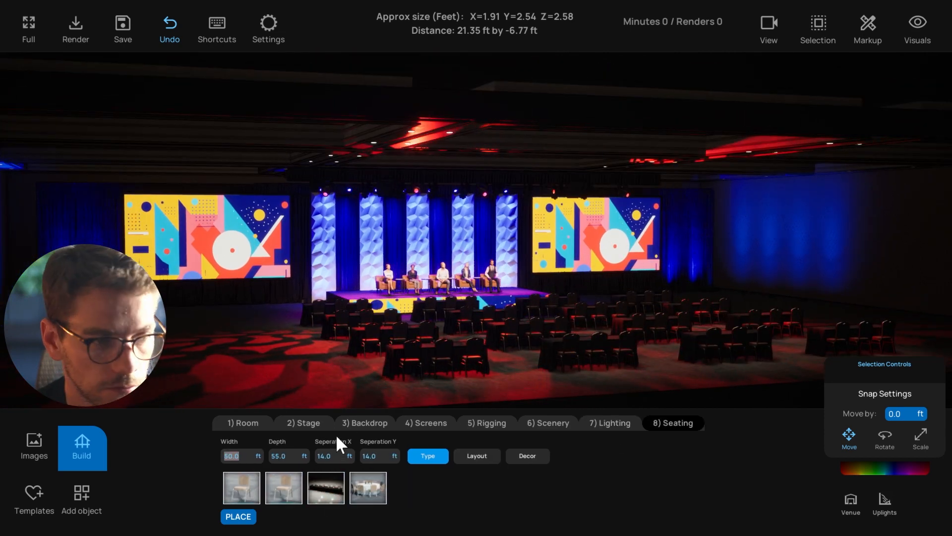
type("80")
key("Tab")
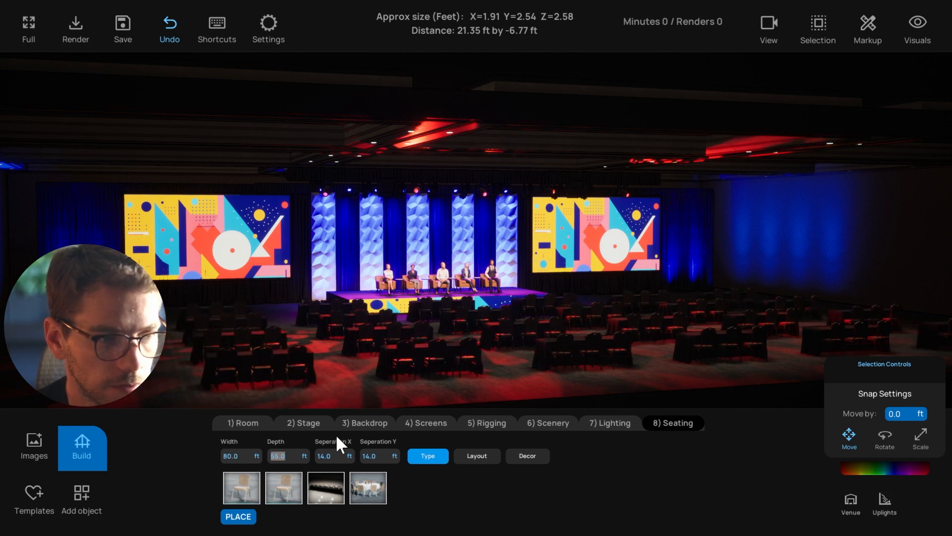
- Set the classroom seating to 50 ft deep and 100 ft wide, with separations of 8 ft in X and 10 ft in Y
type("50")
key("Tab")
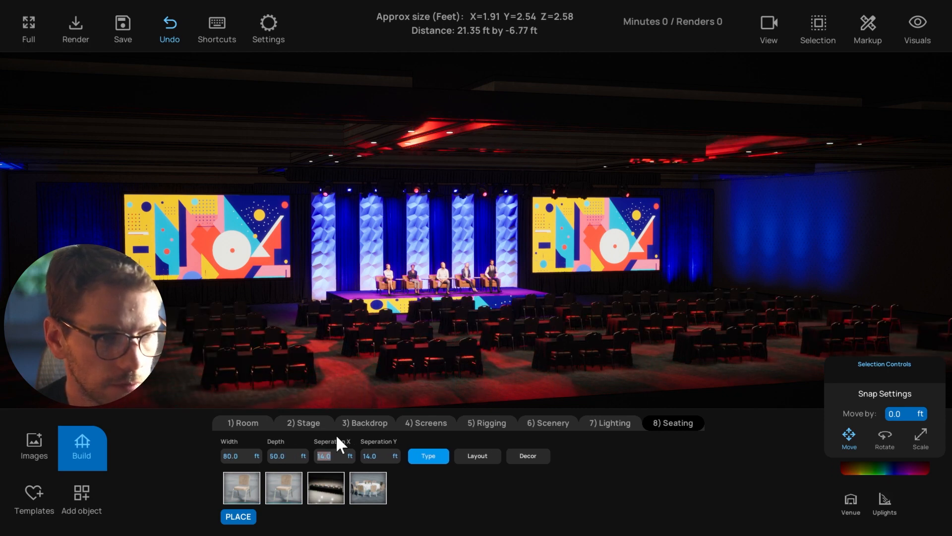
type("8")
key("Tab")
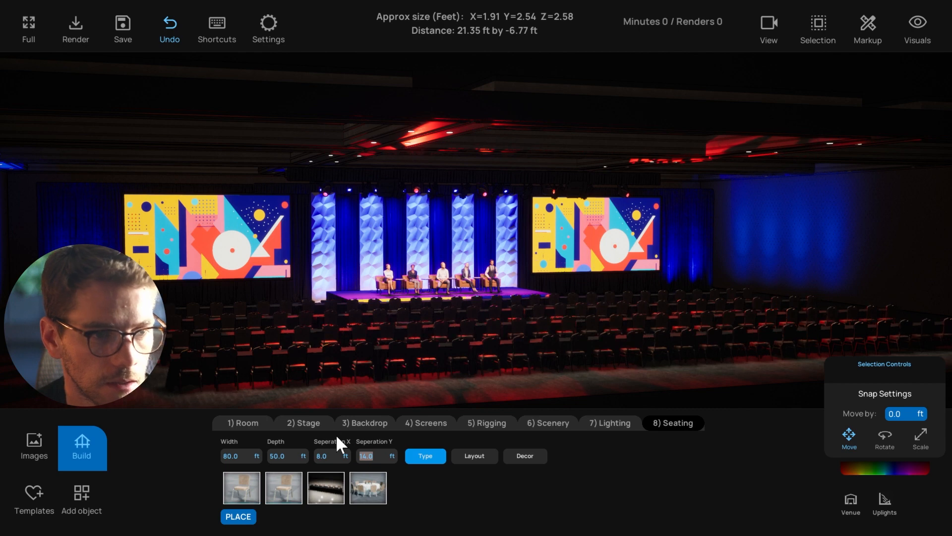
type("10")
key("Return")
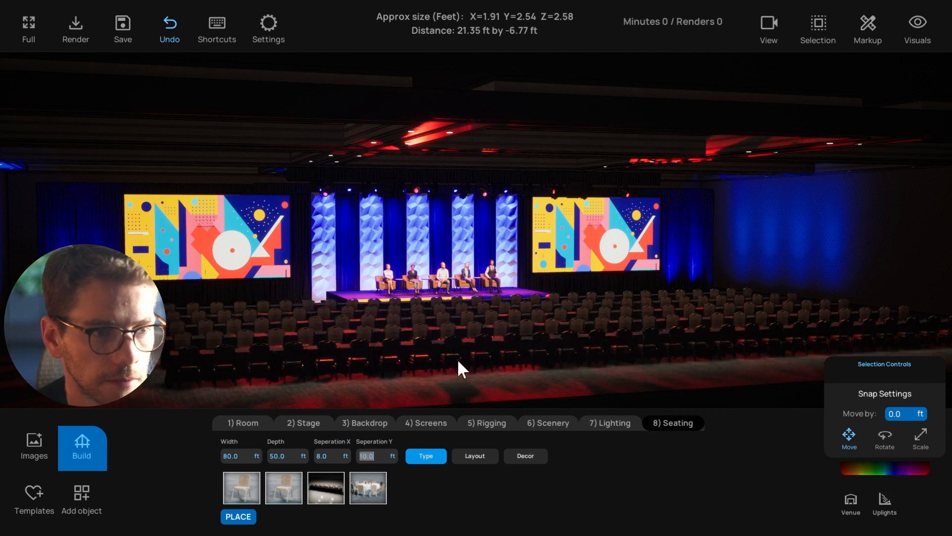
left_click(237, 455)
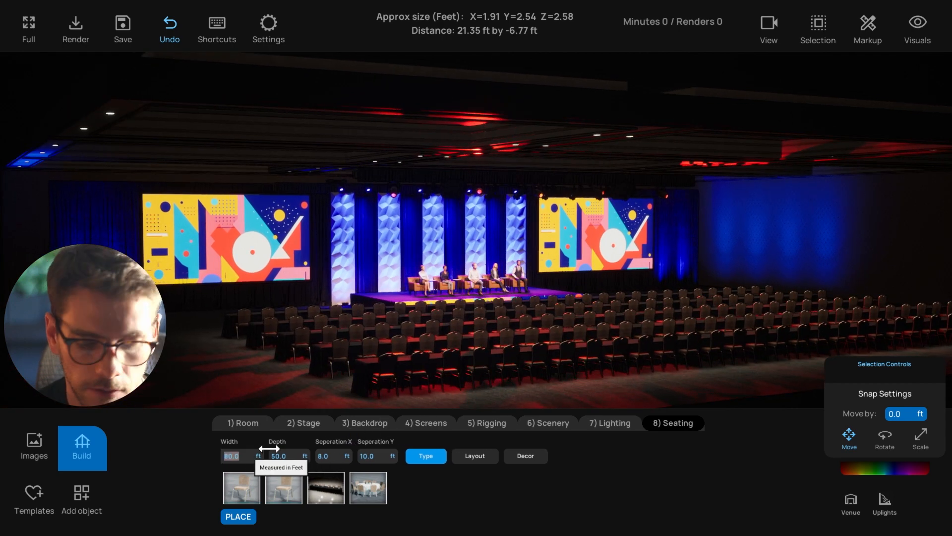
type("100")
key("Return")
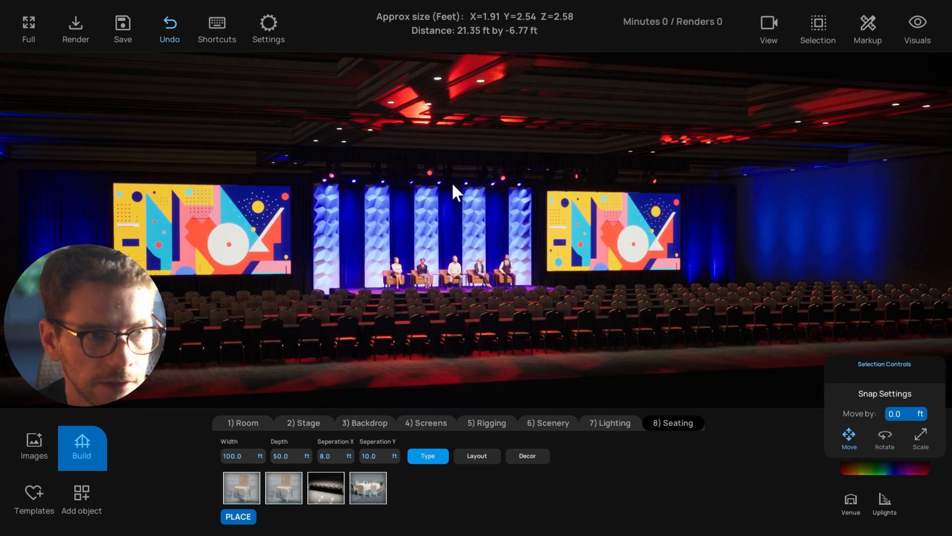
- Select the three-fixture gobo light group, raise its intensity to just over a third of the range and deselect it
left_click(430, 172)
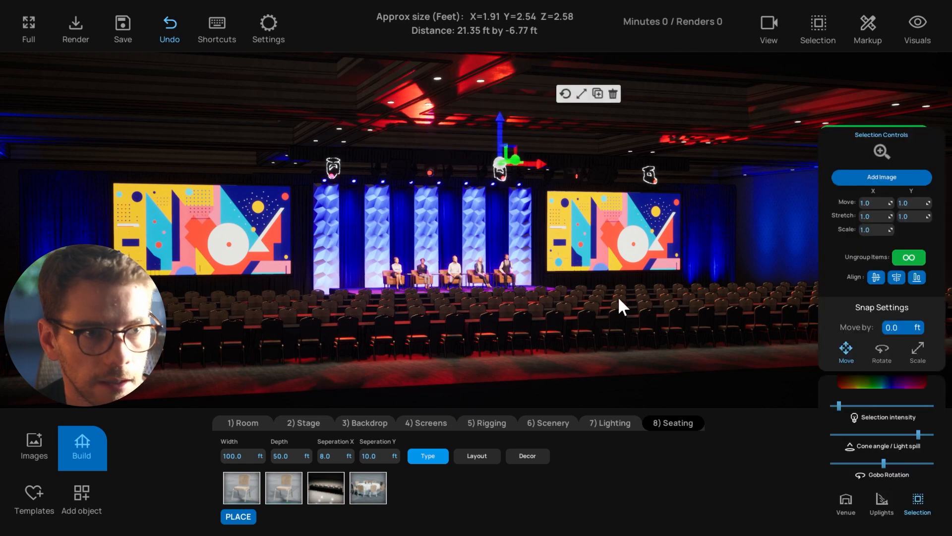
left_click_drag(853, 406, 867, 406)
left_click(662, 362)
scroll(652, 359, "up", 5)
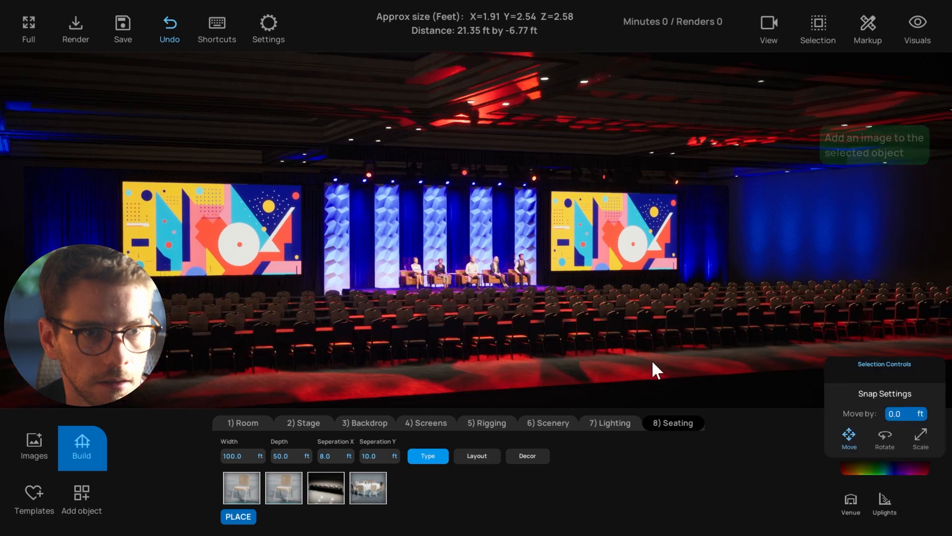
- Widen the two-fixture gobo group's cone angle to just under 90 percent of the range and add the three-fixture group to the selection
middle_click_drag(484, 313, 489, 274)
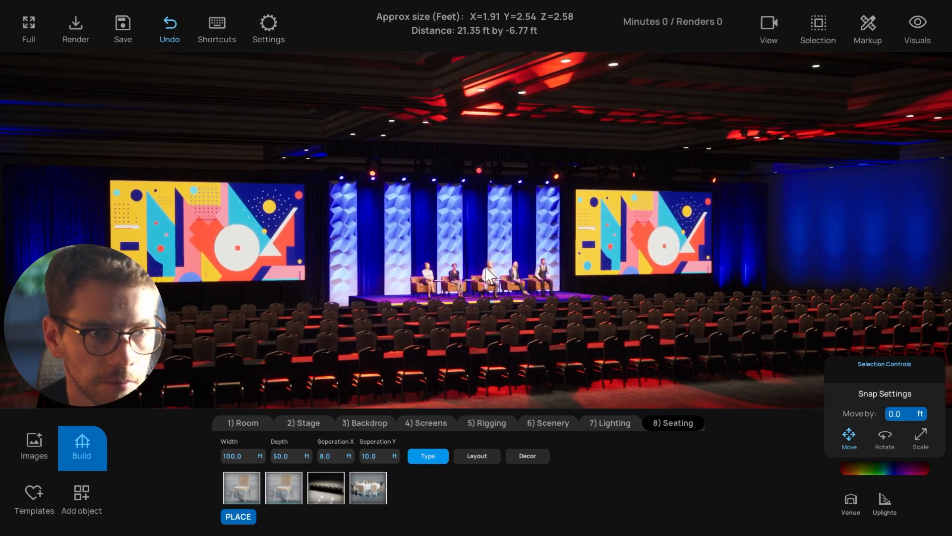
left_click(476, 174)
middle_click_drag(519, 197, 508, 199)
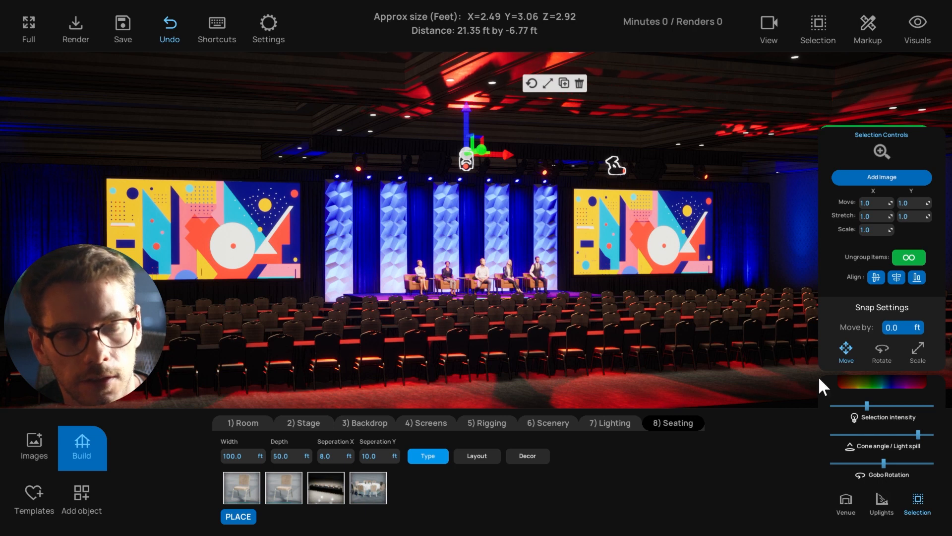
mouse_move(918, 435)
left_mouse_down()
mouse_move(911, 437)
mouse_move(919, 438)
left_mouse_up()
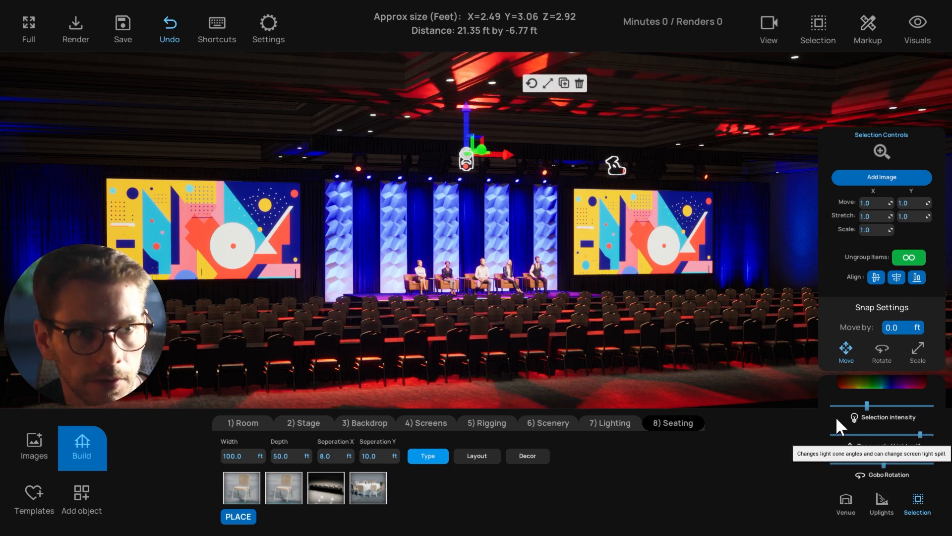
left_click(544, 174)
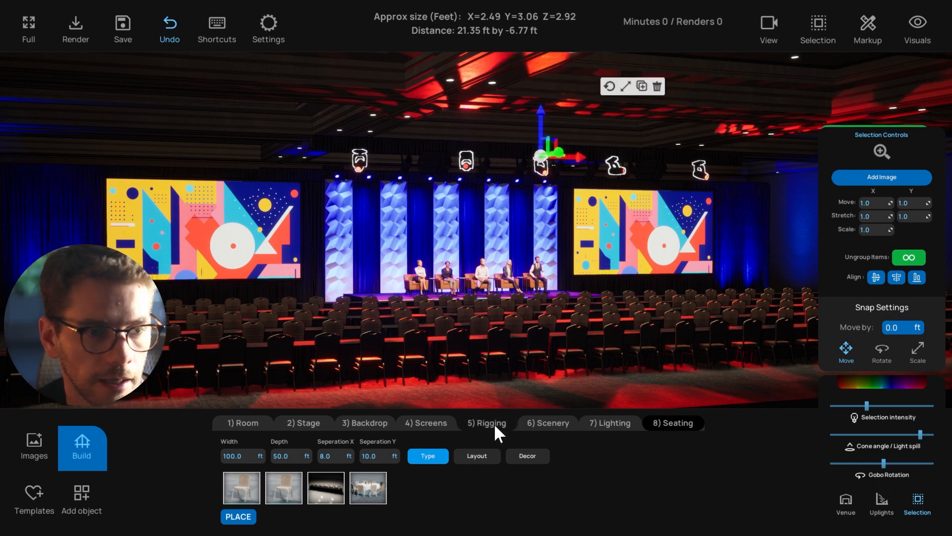
- Try the line gobo patterns on both selected light groups, apply the dense organic cell pattern and deselect the lights
left_click(609, 423)
left_click(479, 457)
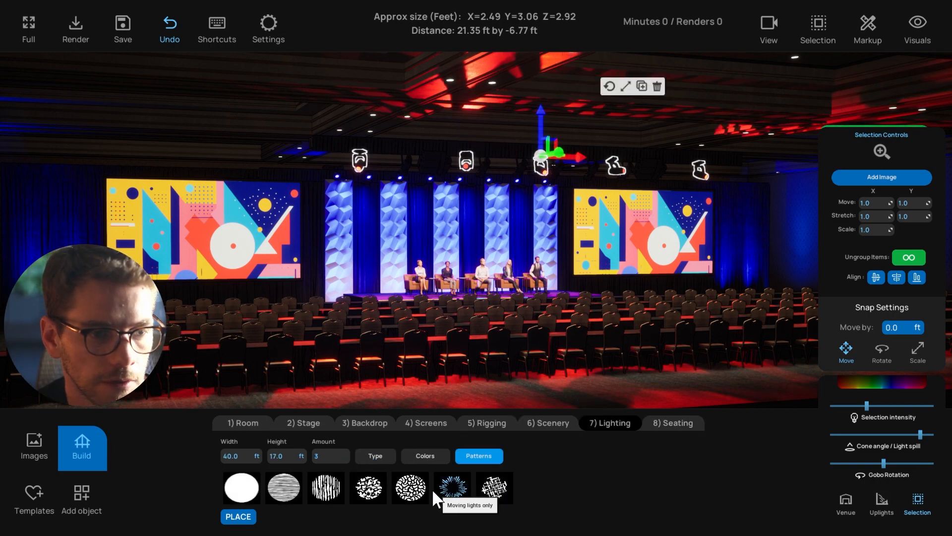
left_click(285, 488)
right_click_drag(396, 366, 624, 141)
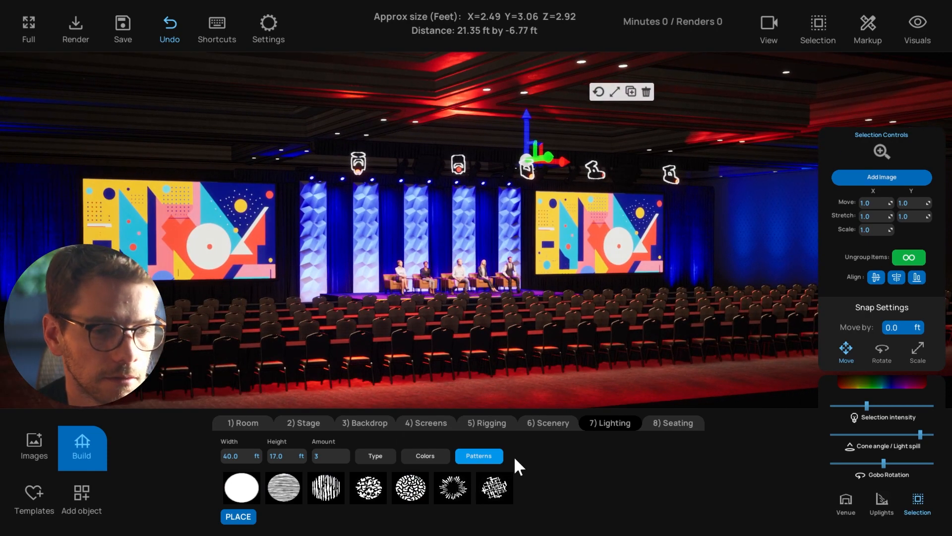
left_click(419, 488)
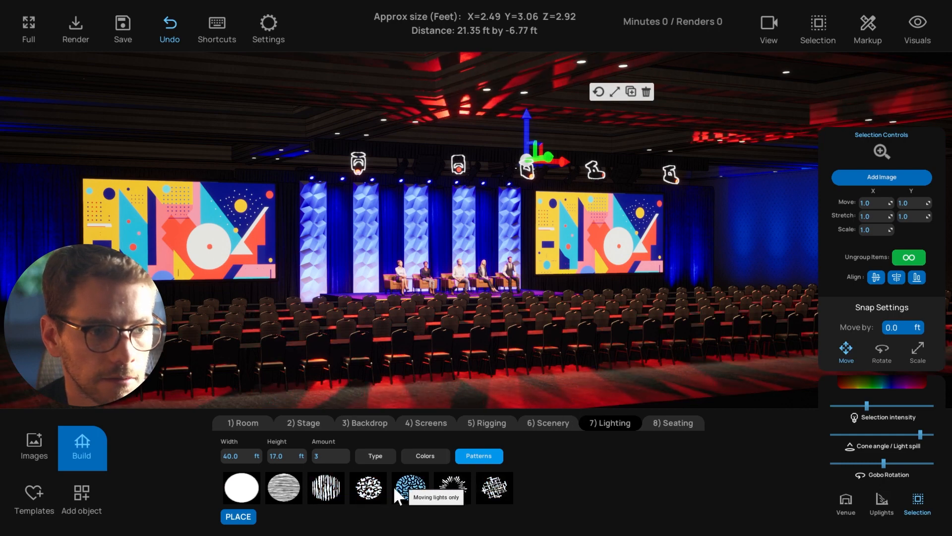
left_click(290, 490)
left_click(257, 496)
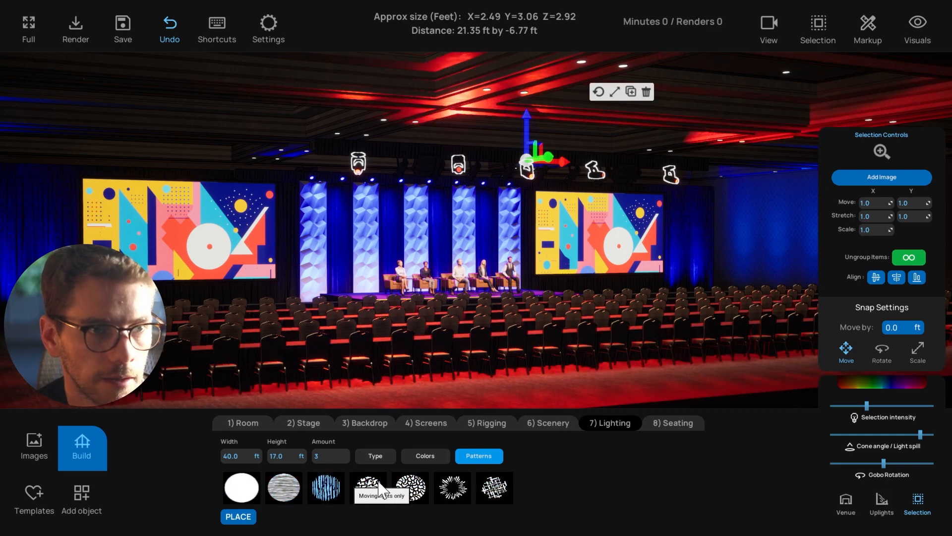
left_click(411, 487)
left_click(648, 394)
- Delete the classroom seating from the audience area in front of the stage
scroll(606, 344, "up", 5)
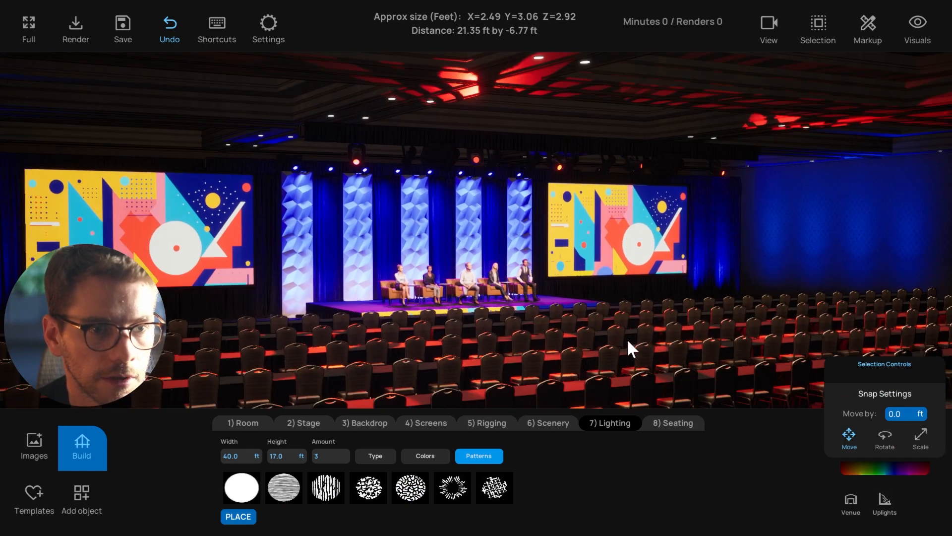
mouse_move(628, 341)
right_mouse_down()
mouse_move(574, 340)
mouse_move(606, 342)
mouse_move(590, 351)
mouse_move(607, 345)
mouse_move(600, 341)
mouse_move(619, 342)
right_mouse_up()
left_click(597, 346)
left_click(706, 311)
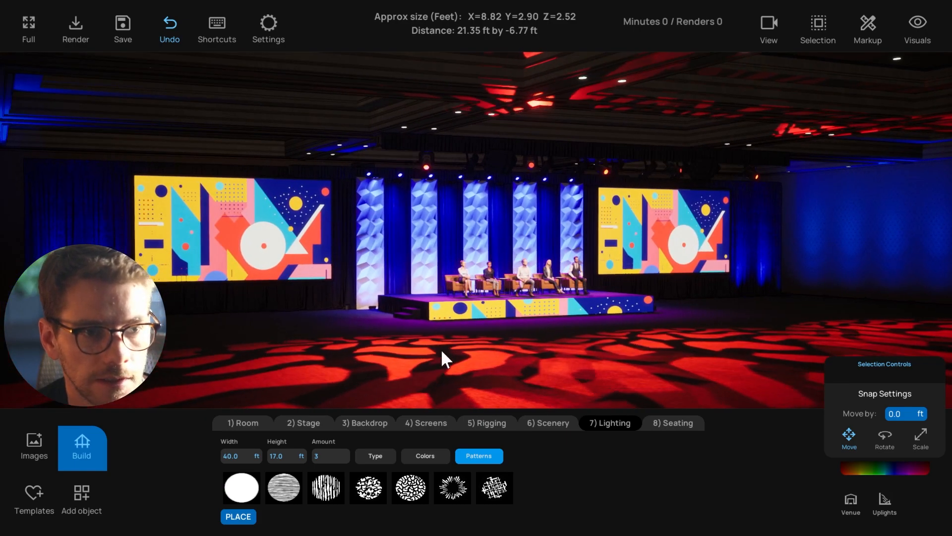
- Examine the lit panel stage, screens, columns and floor gobos from several angles and distances
right_click_drag(441, 349, 644, 353)
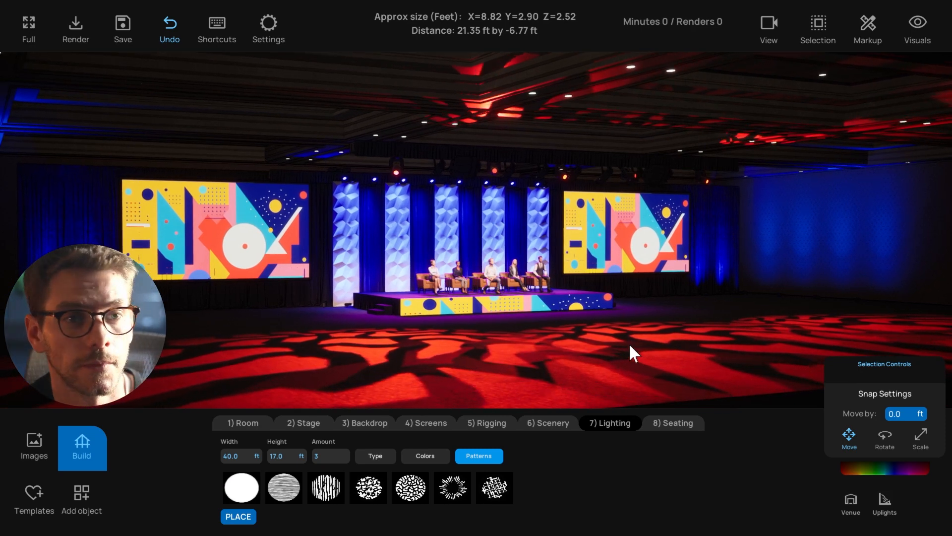
right_click_drag(682, 306, 680, 317)
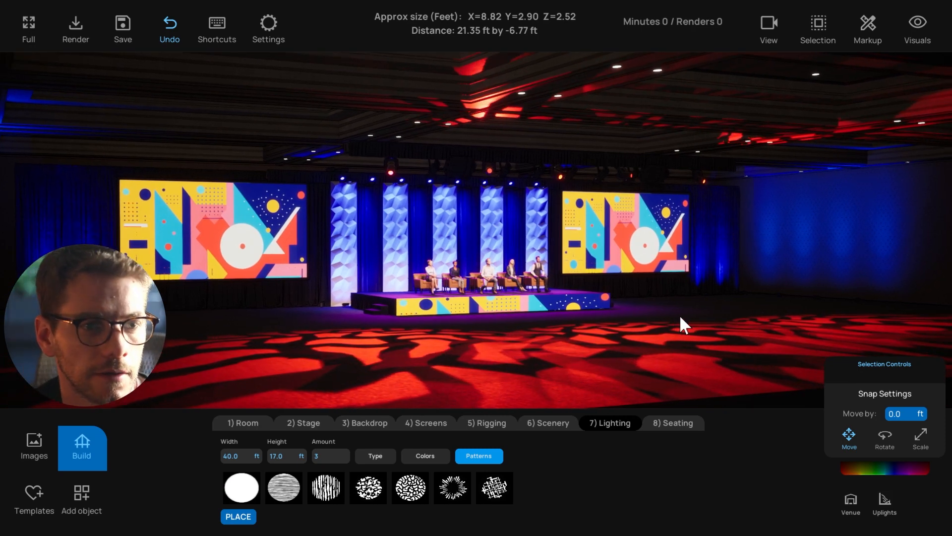
scroll(630, 325, "up", 3)
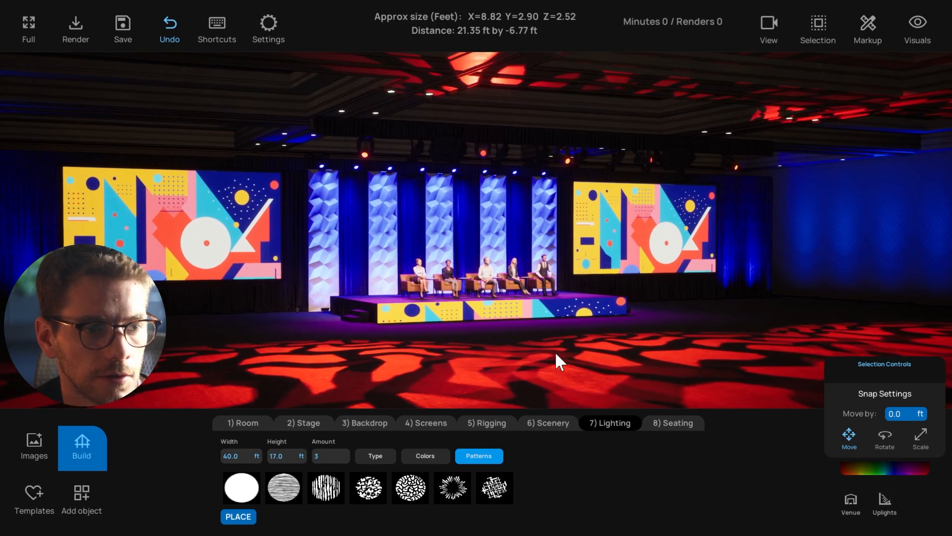
left_click(82, 492)
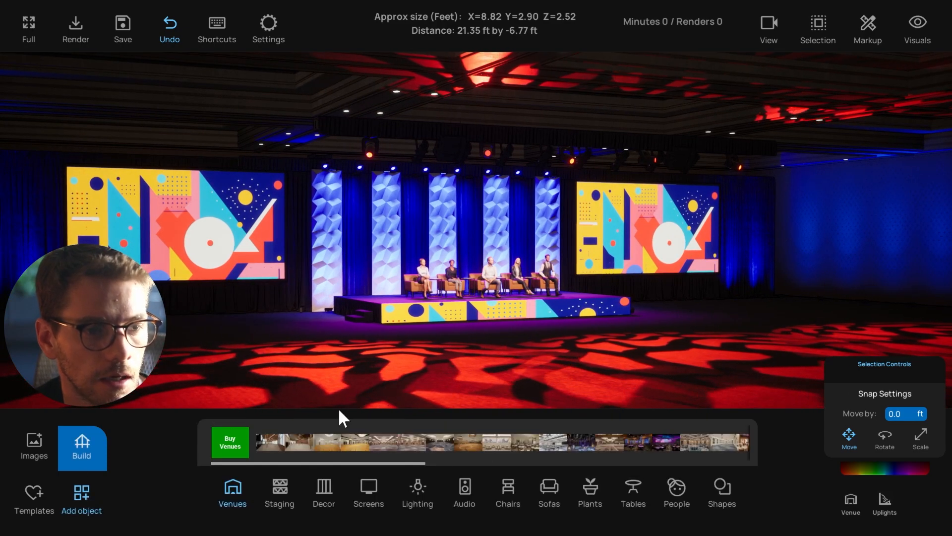
left_click(82, 447)
right_click_drag(530, 360, 472, 356)
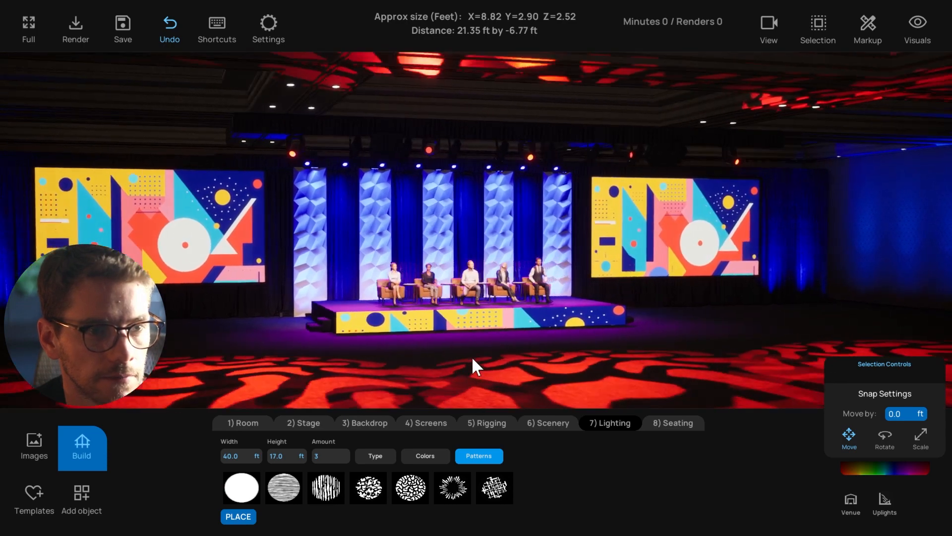
right_click_drag(799, 250, 829, 260)
right_click_drag(750, 310, 448, 197)
scroll(452, 198, "up", 3)
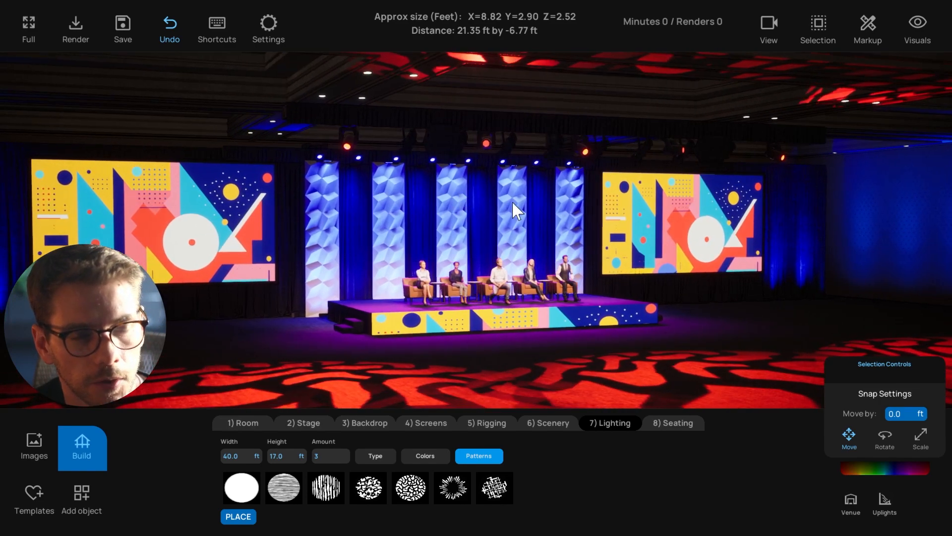
right_click_drag(511, 201, 534, 199)
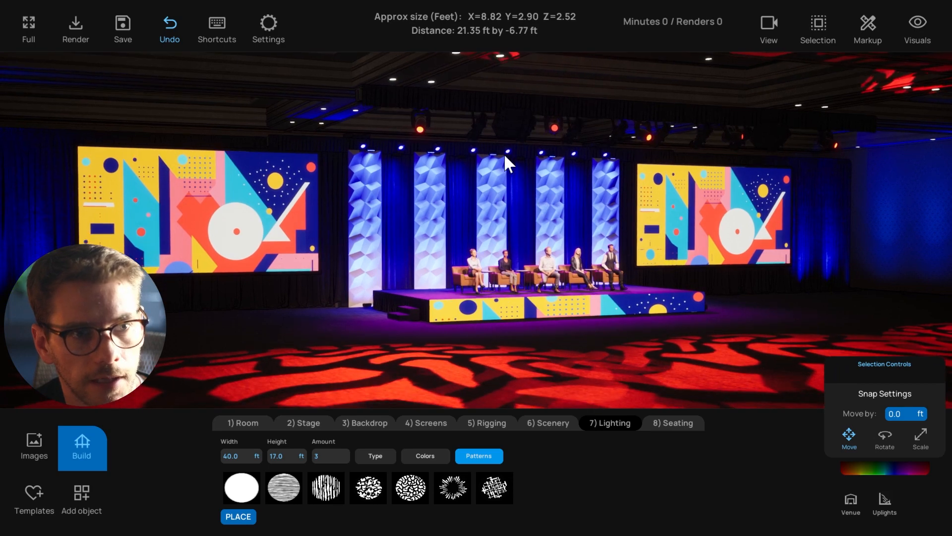
right_click_drag(445, 184, 399, 309)
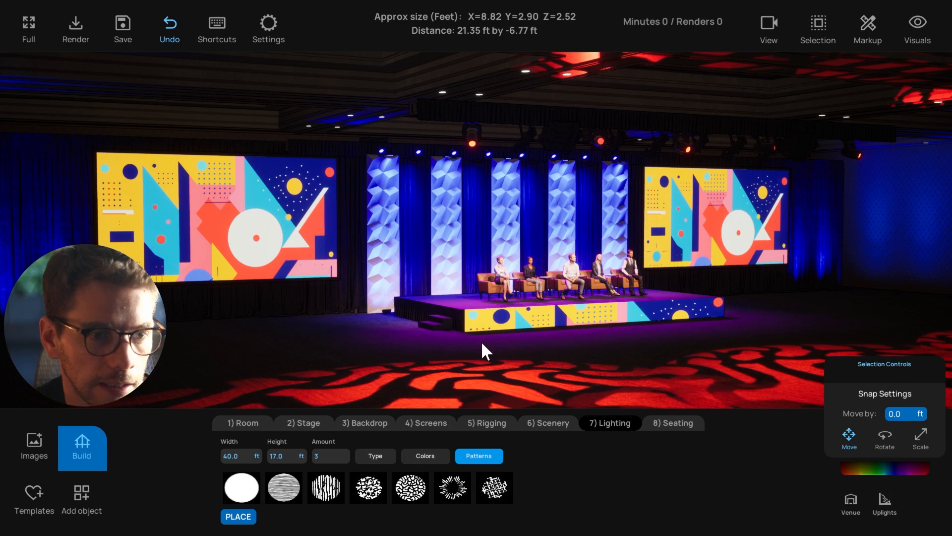
right_click_drag(481, 343, 481, 343)
scroll(483, 341, "down", 3)
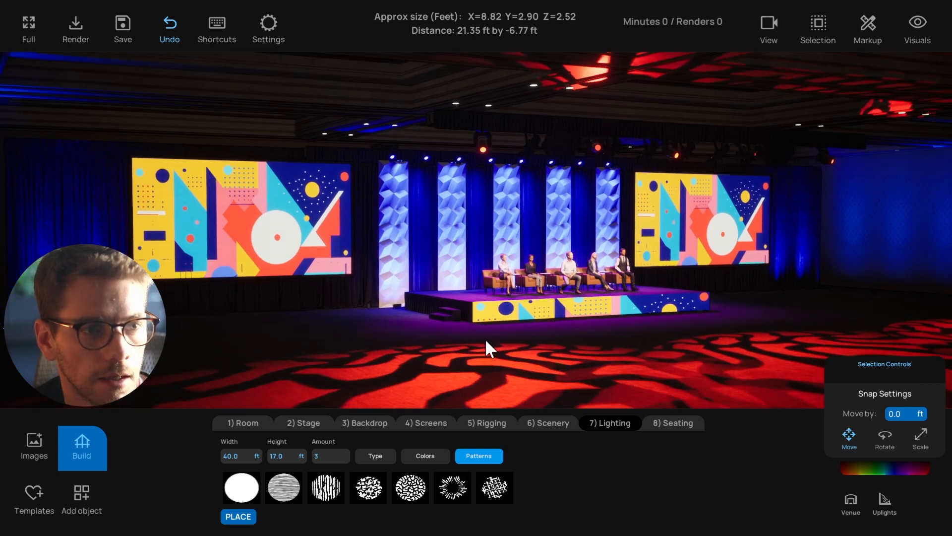
scroll(486, 342, "up", 2)
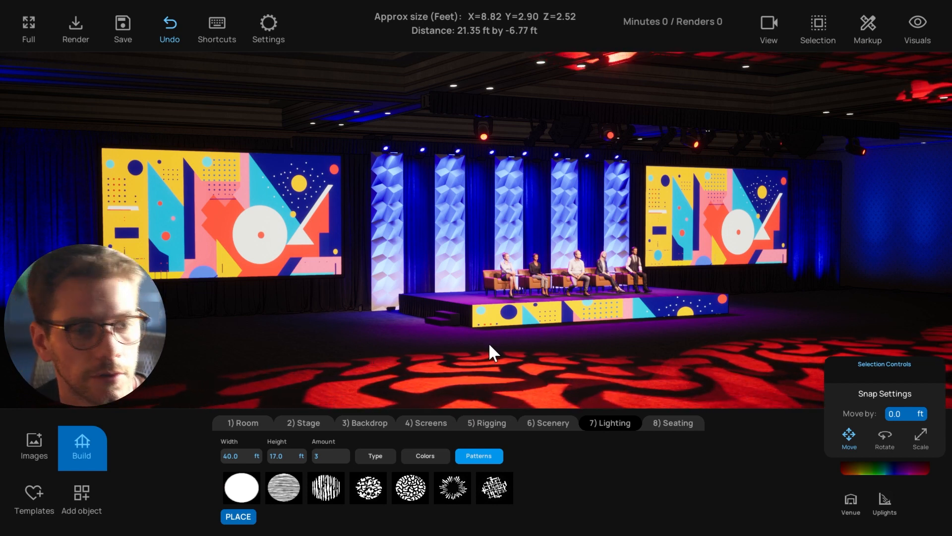
key("d")
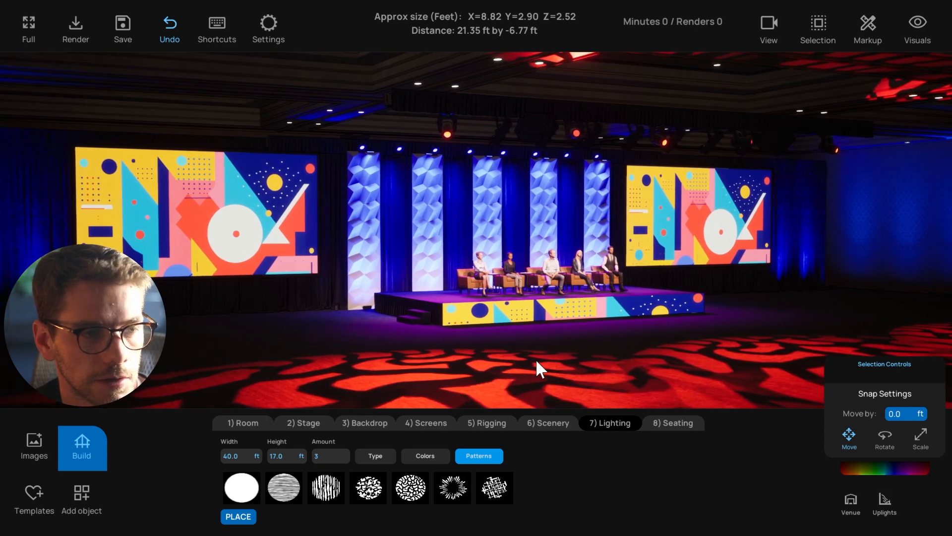
middle_click_drag(537, 361, 542, 364)
scroll(541, 363, "down", 2)
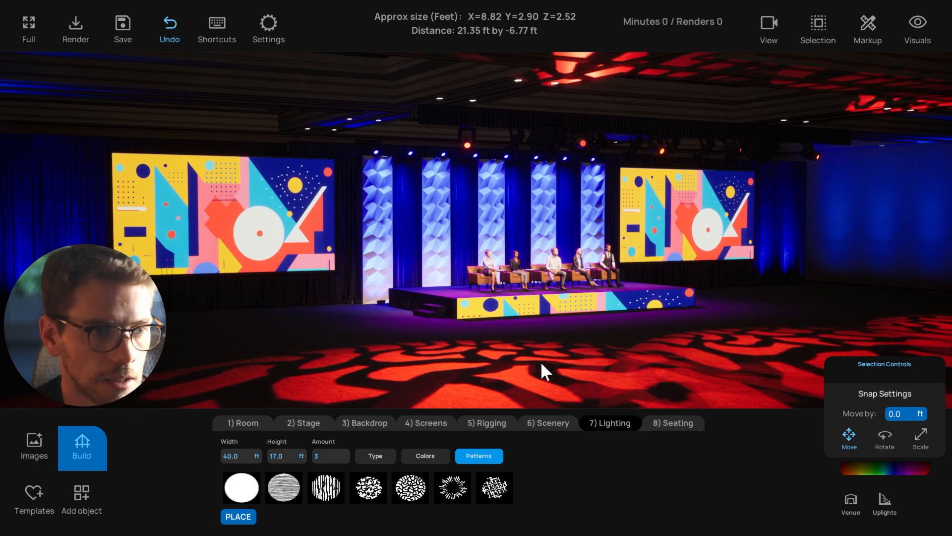
key("q")
key("d")
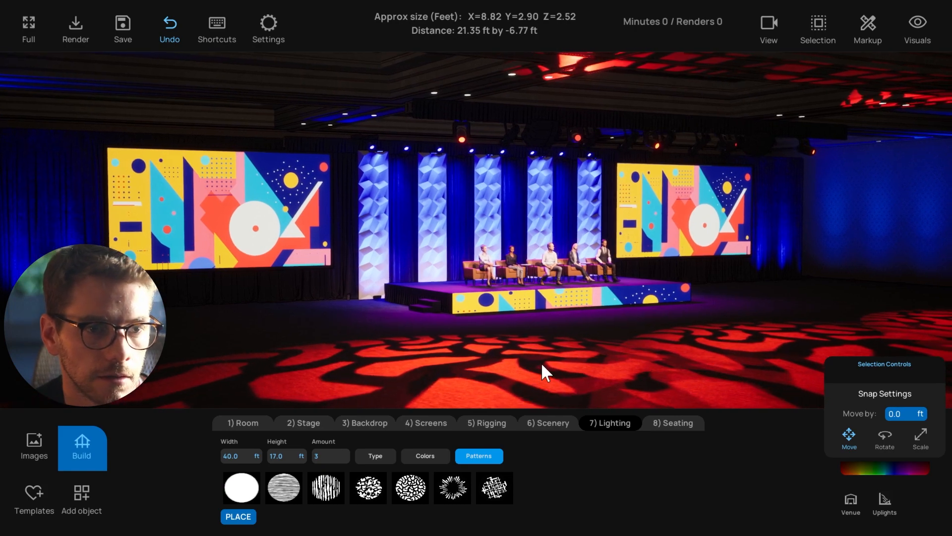